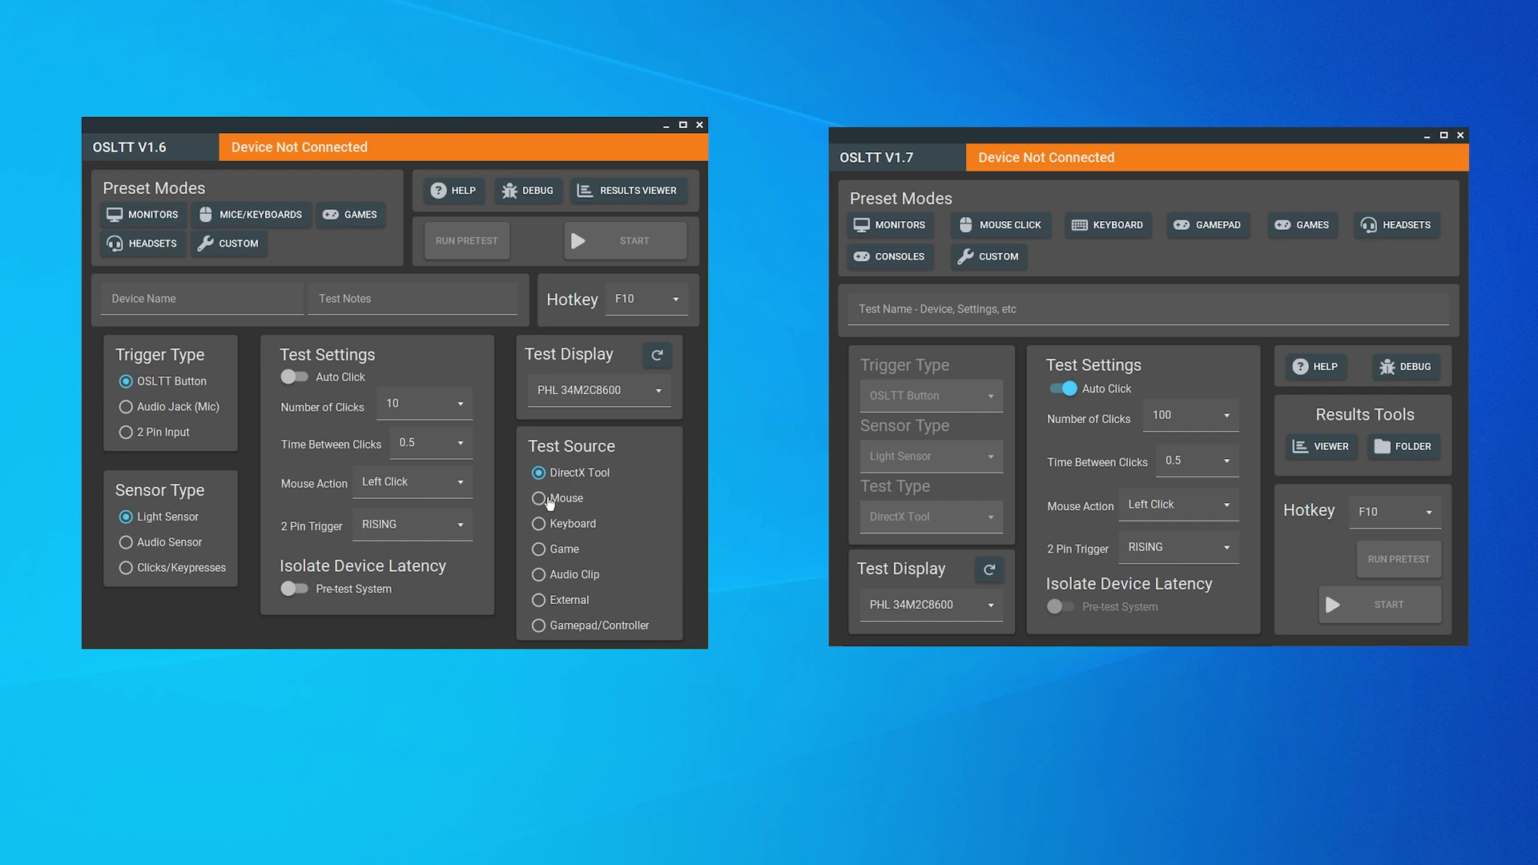
- Set V1.6's test source to Mouse after briefly trying DirectX Tool
{"action": "left_click", "coordinate": [550, 500]}
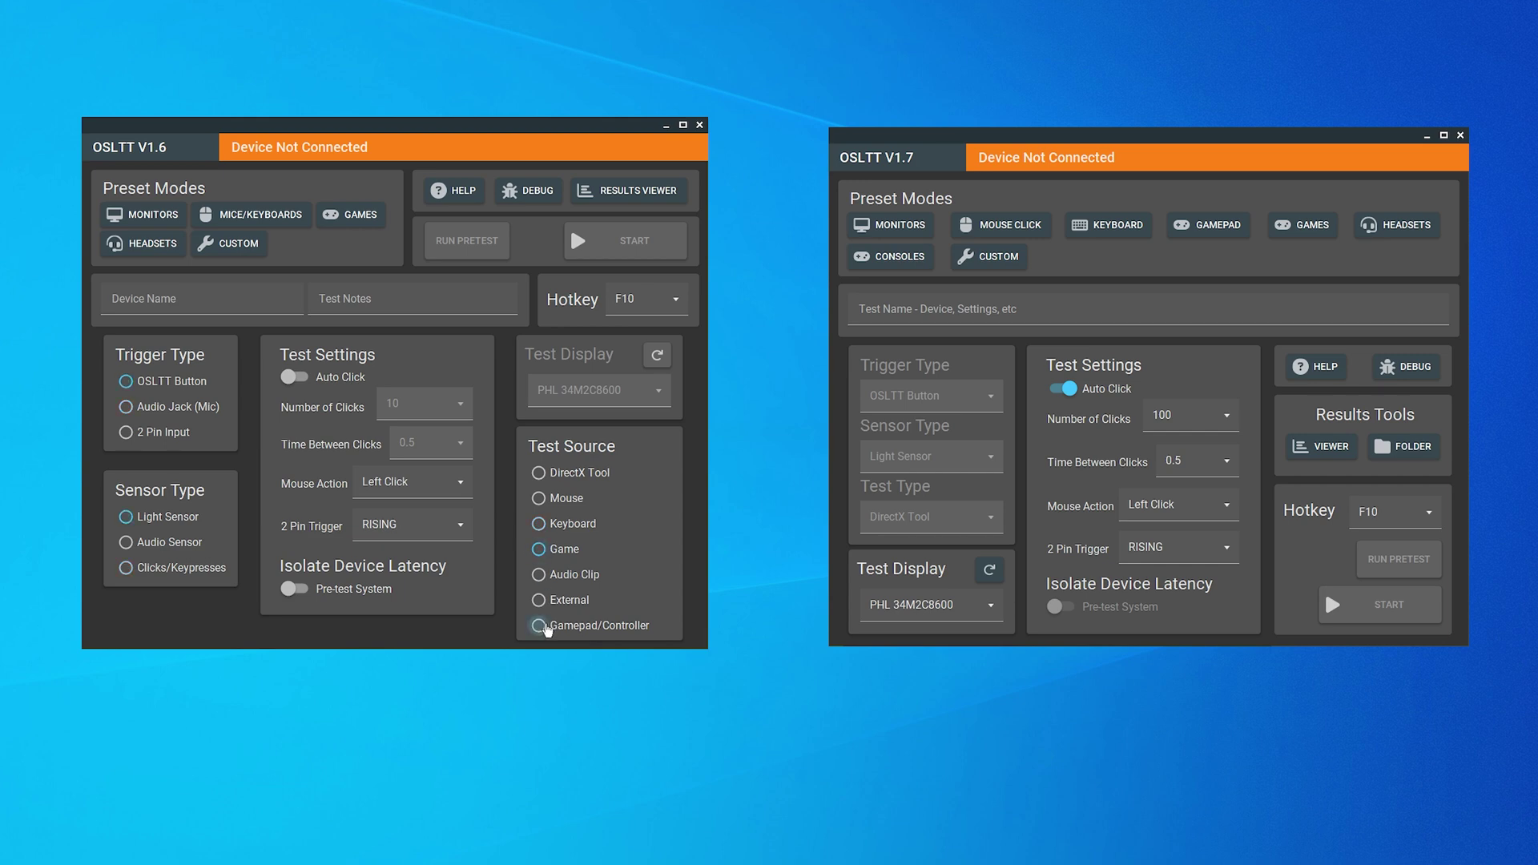
{"action": "left_click", "coordinate": [545, 476]}
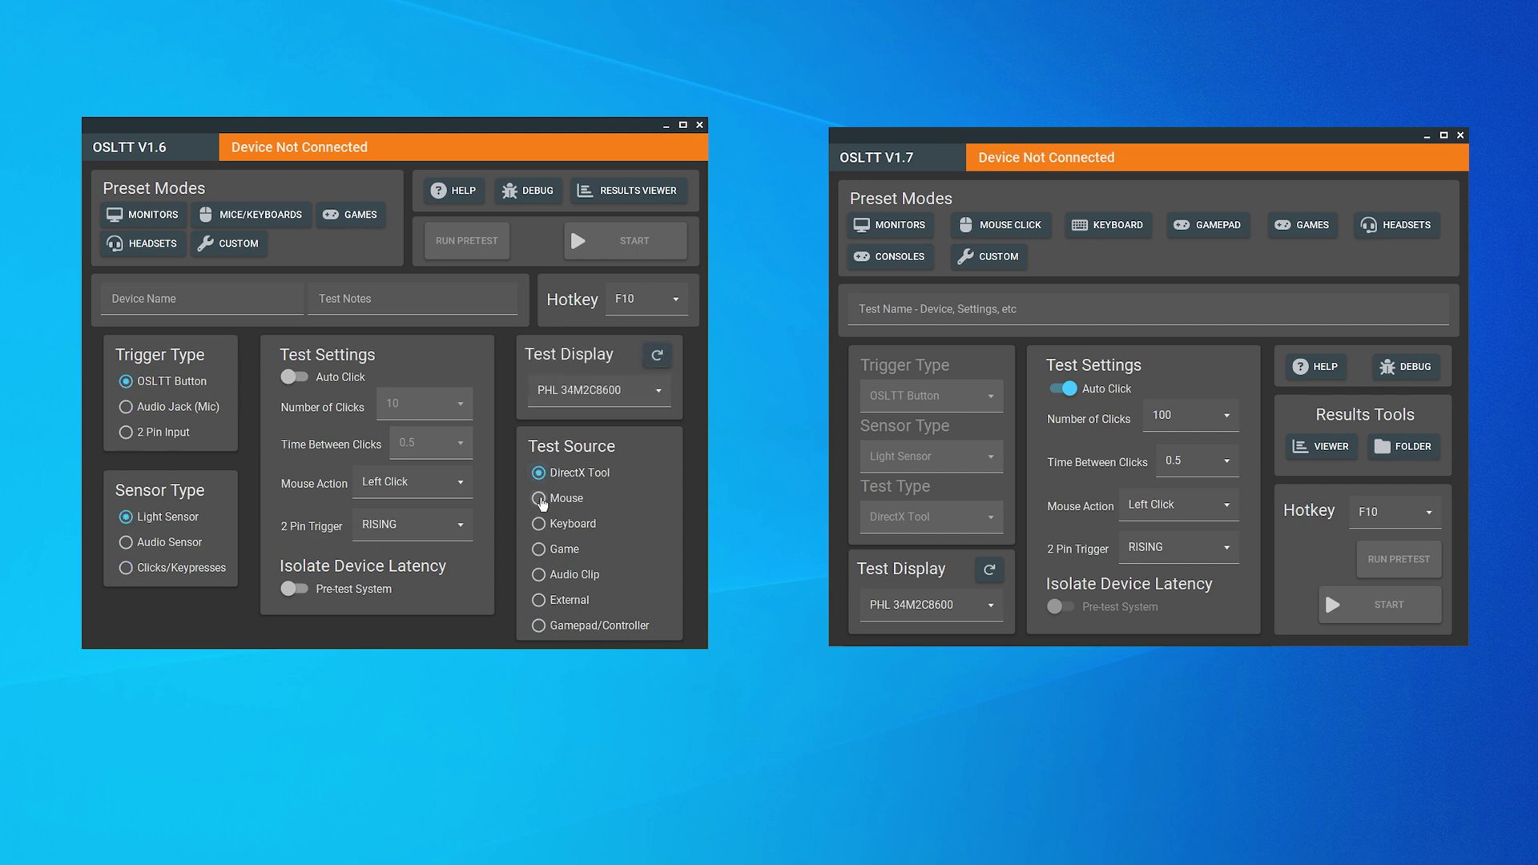
{"action": "left_click", "coordinate": [540, 499]}
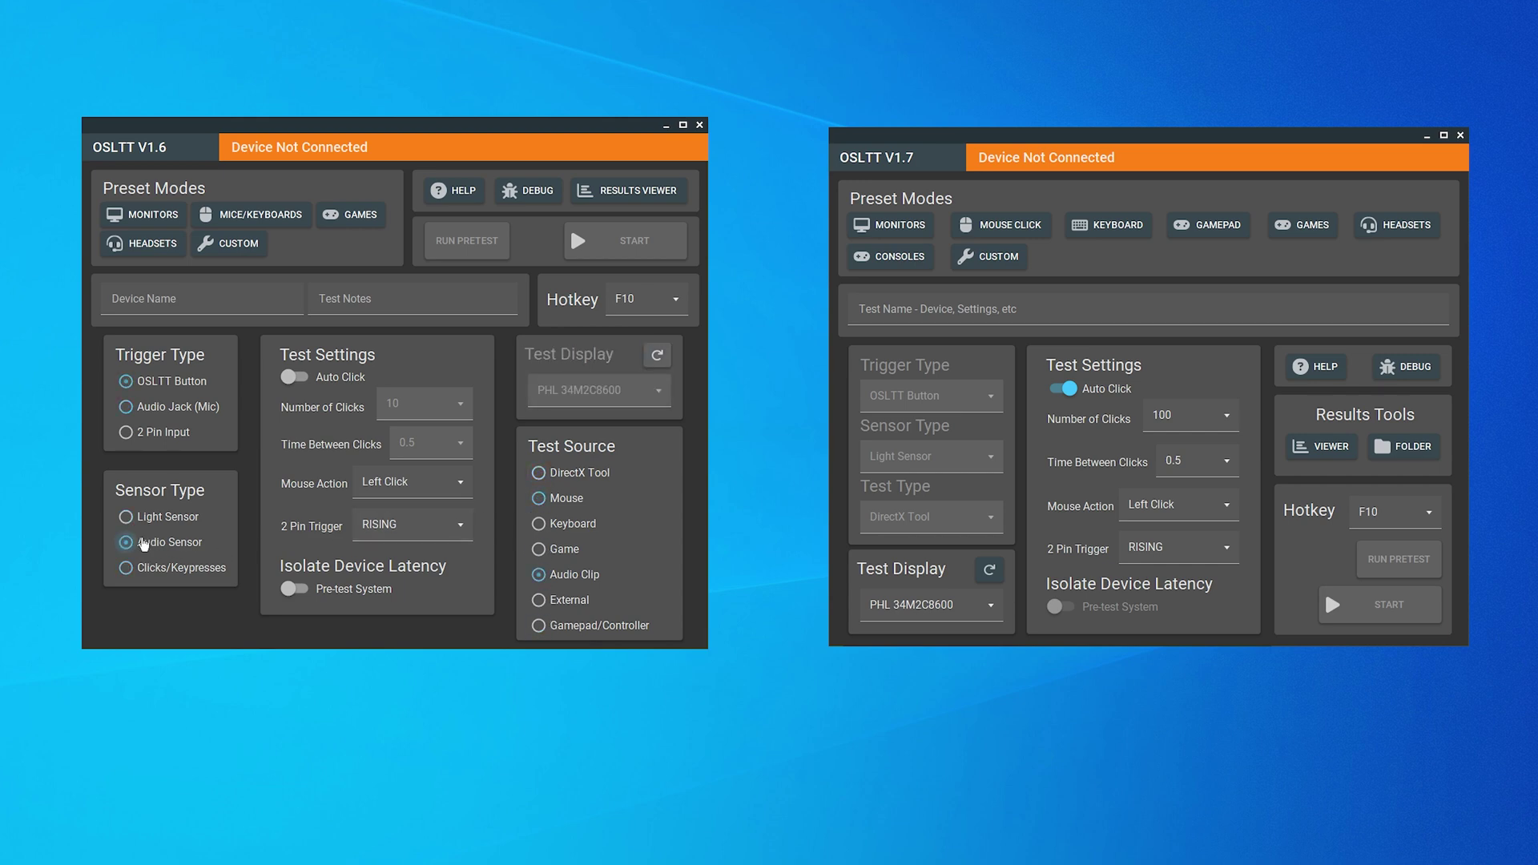
- Try V1.6's sensor and trigger options and the GAMES preset, then apply the MICE/KEYBOARDS preset
{"action": "left_click", "coordinate": [142, 525]}
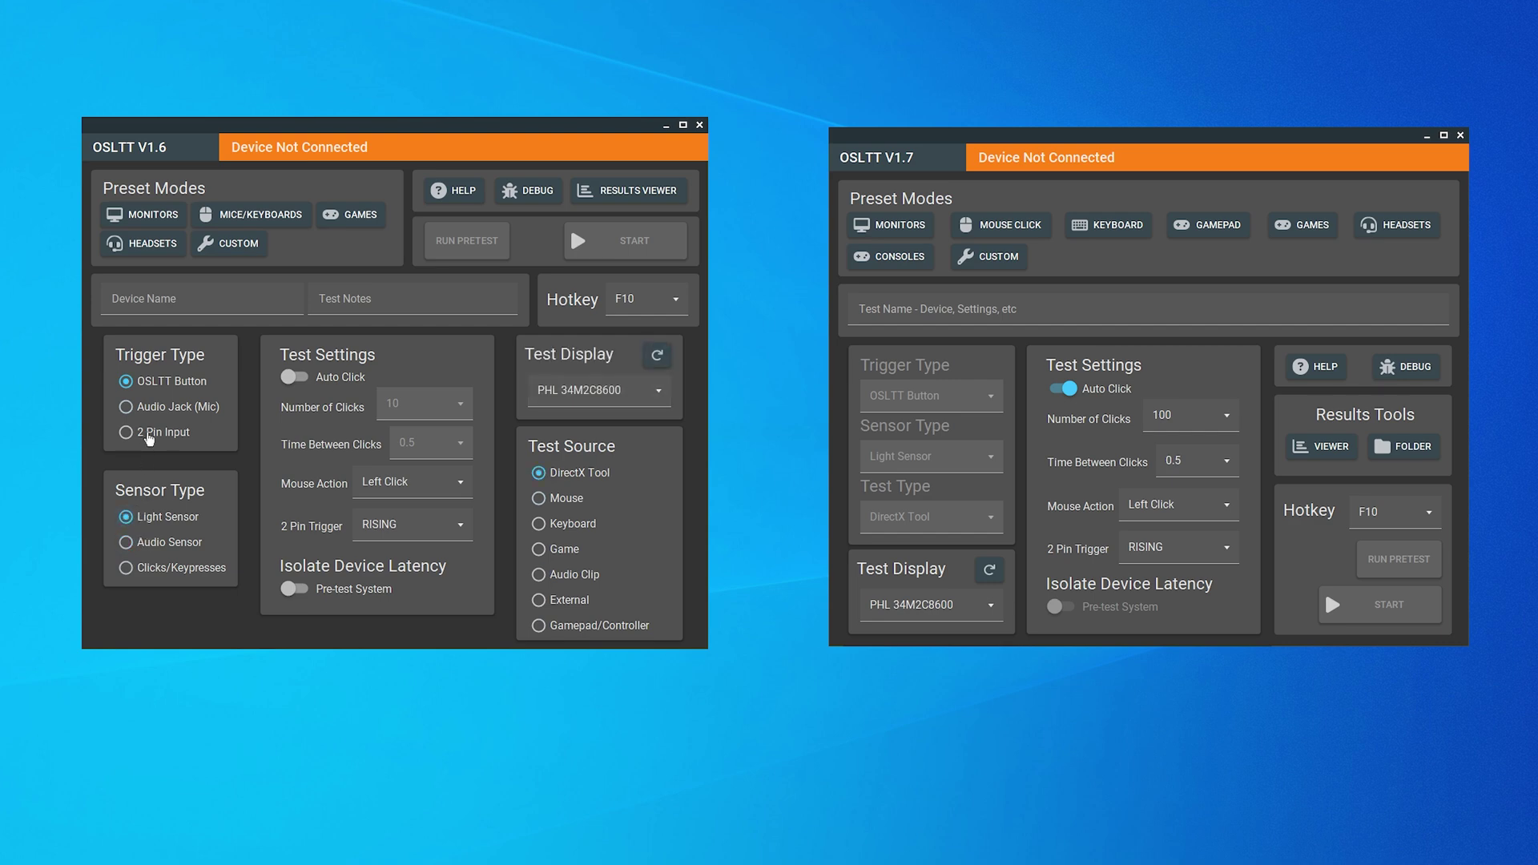
{"action": "left_click", "coordinate": [139, 420]}
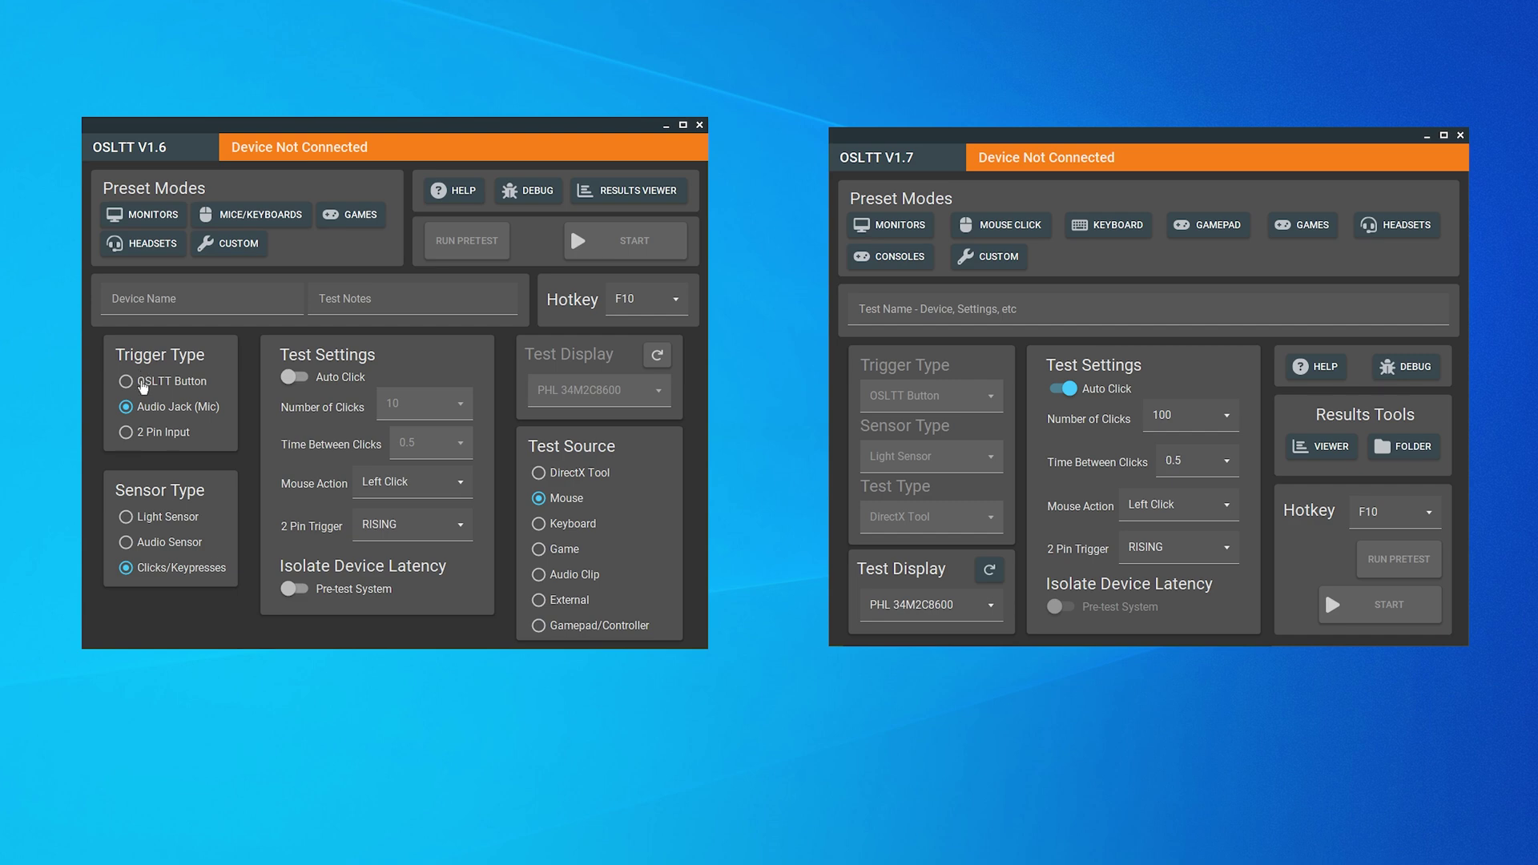
{"action": "left_click", "coordinate": [143, 387]}
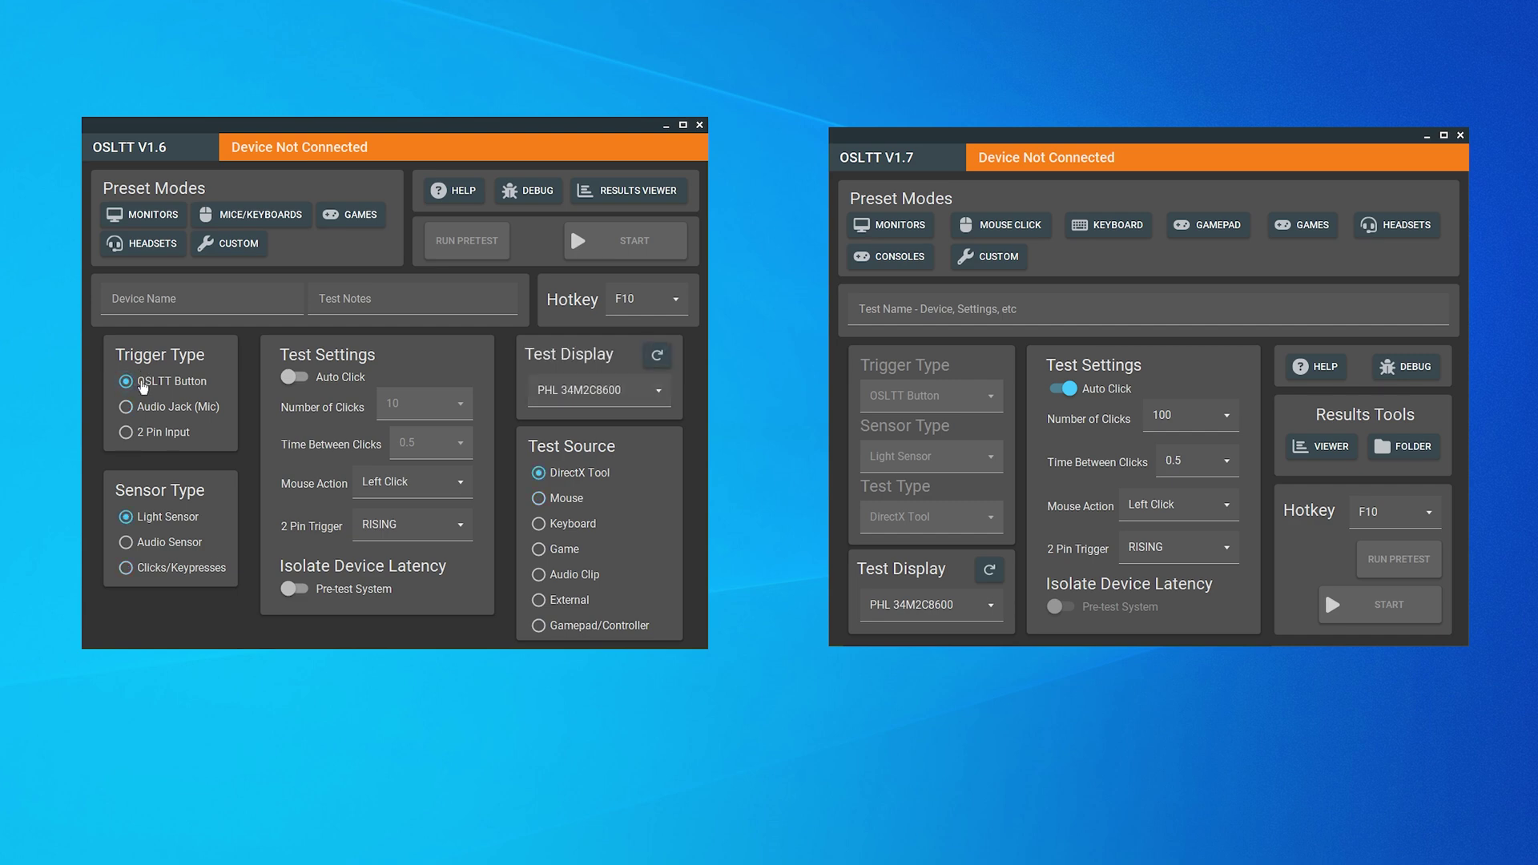
{"action": "left_click", "coordinate": [158, 545]}
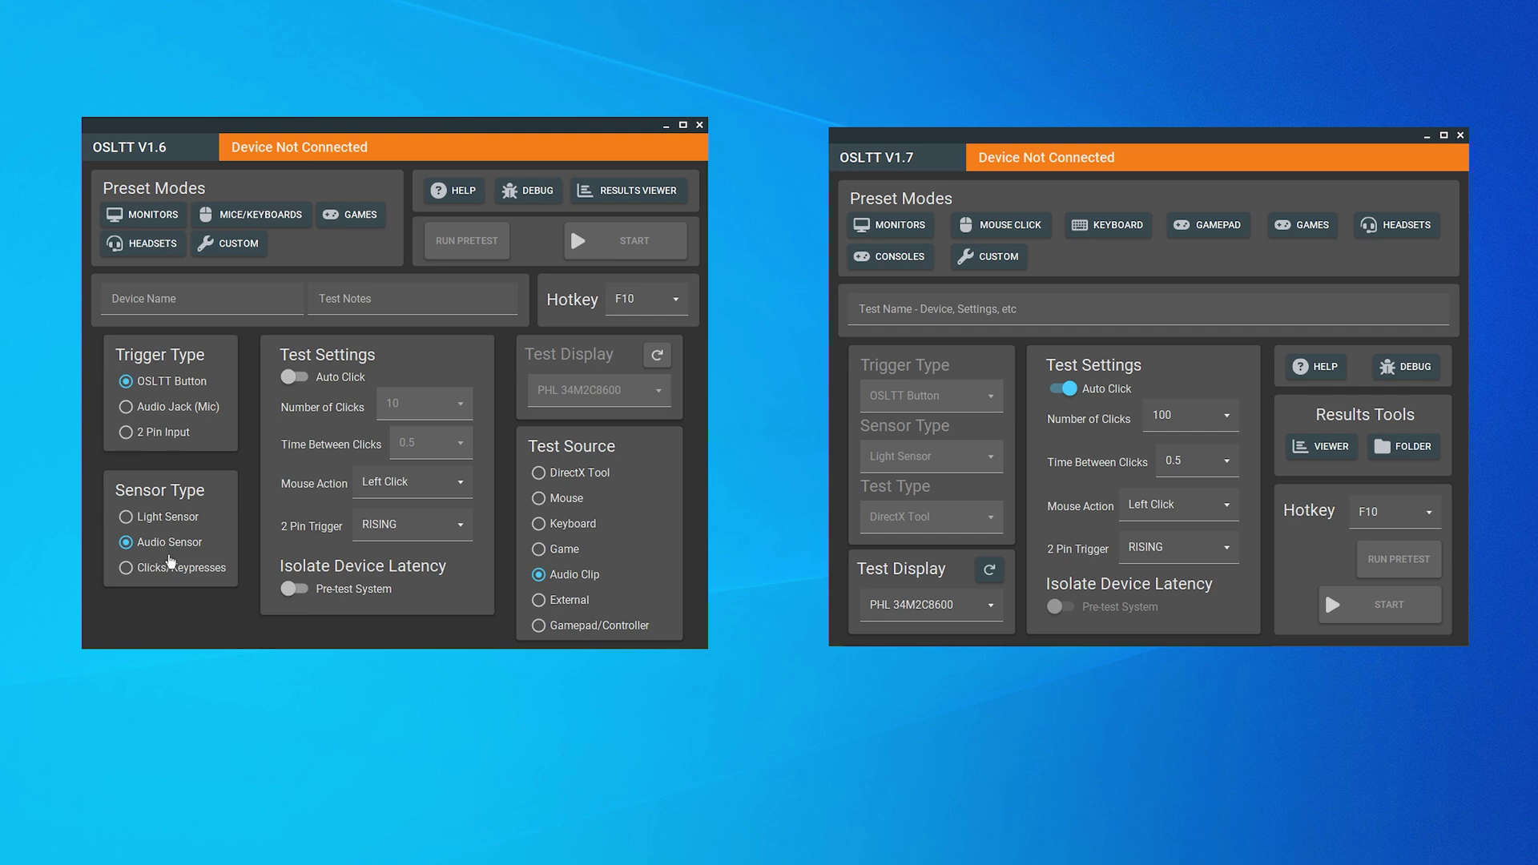
{"action": "left_click", "coordinate": [375, 217]}
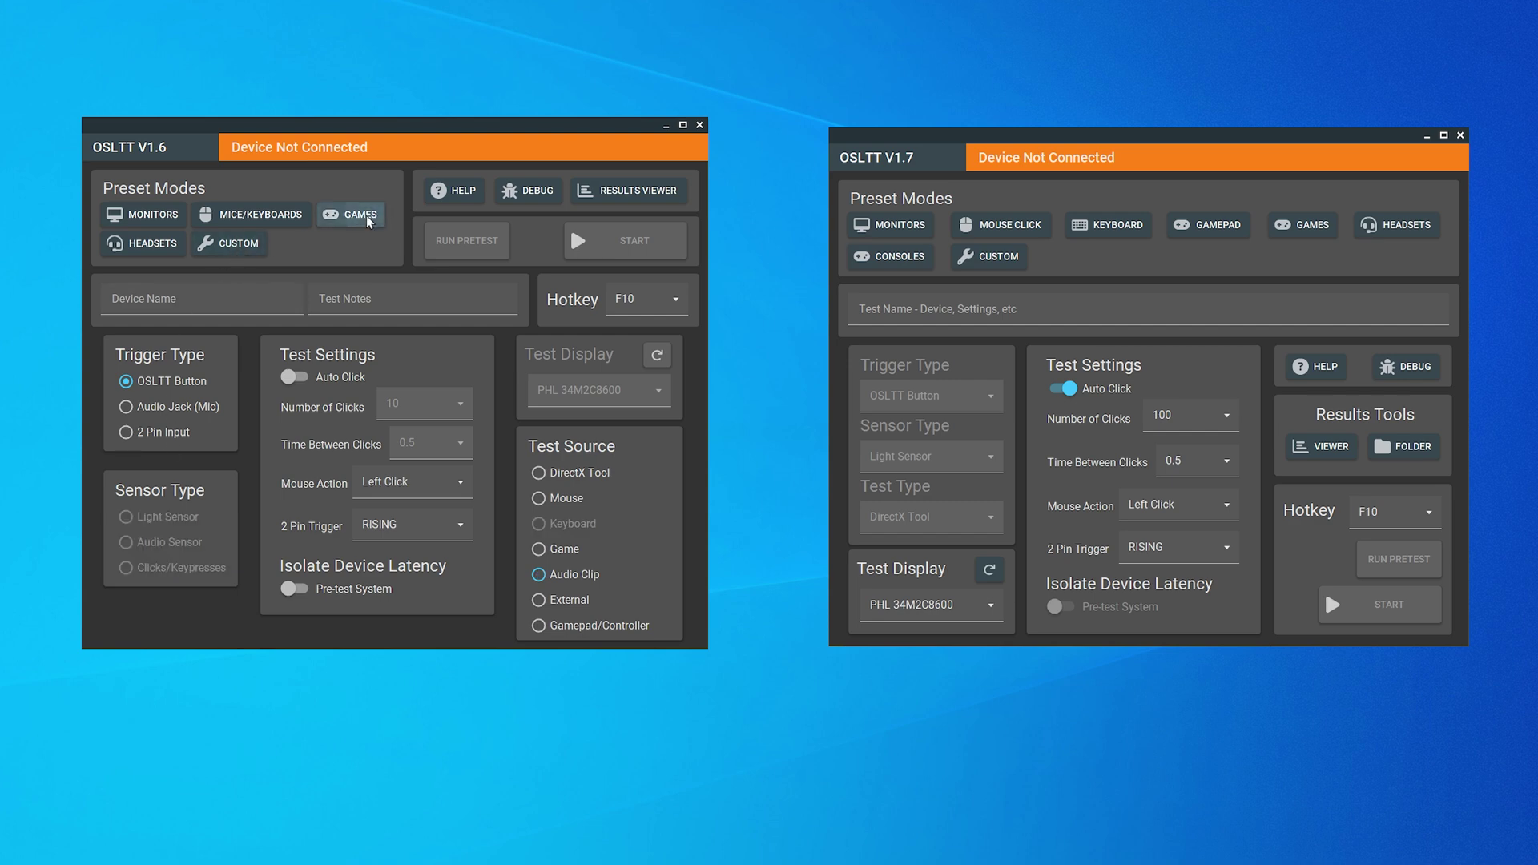
{"action": "left_click", "coordinate": [293, 226]}
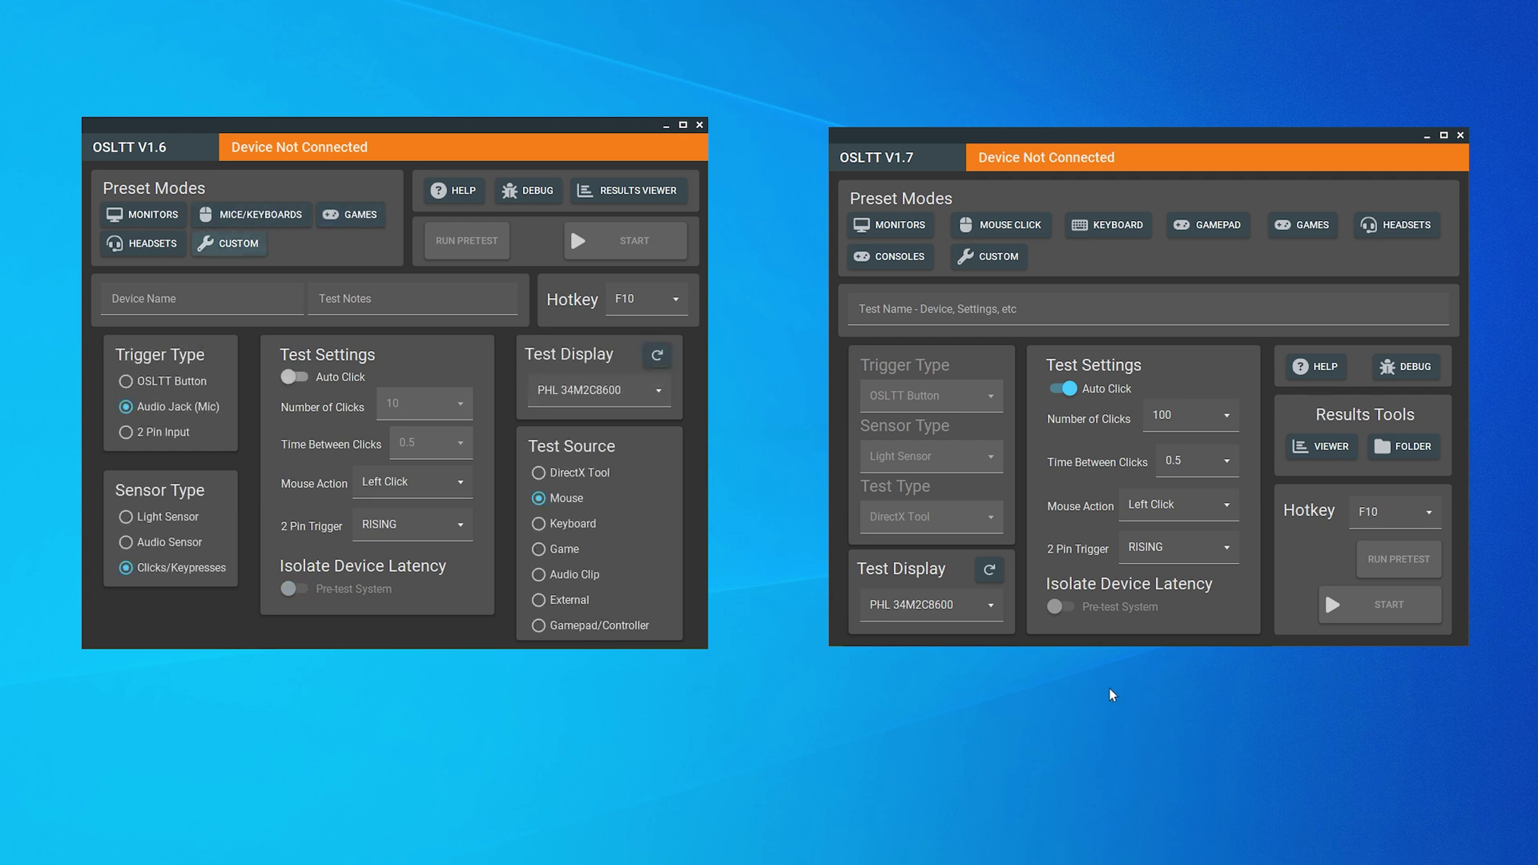
- Switch V1.7 to the CUSTOM preset and review its trigger and sensor options
{"action": "left_click", "coordinate": [991, 256]}
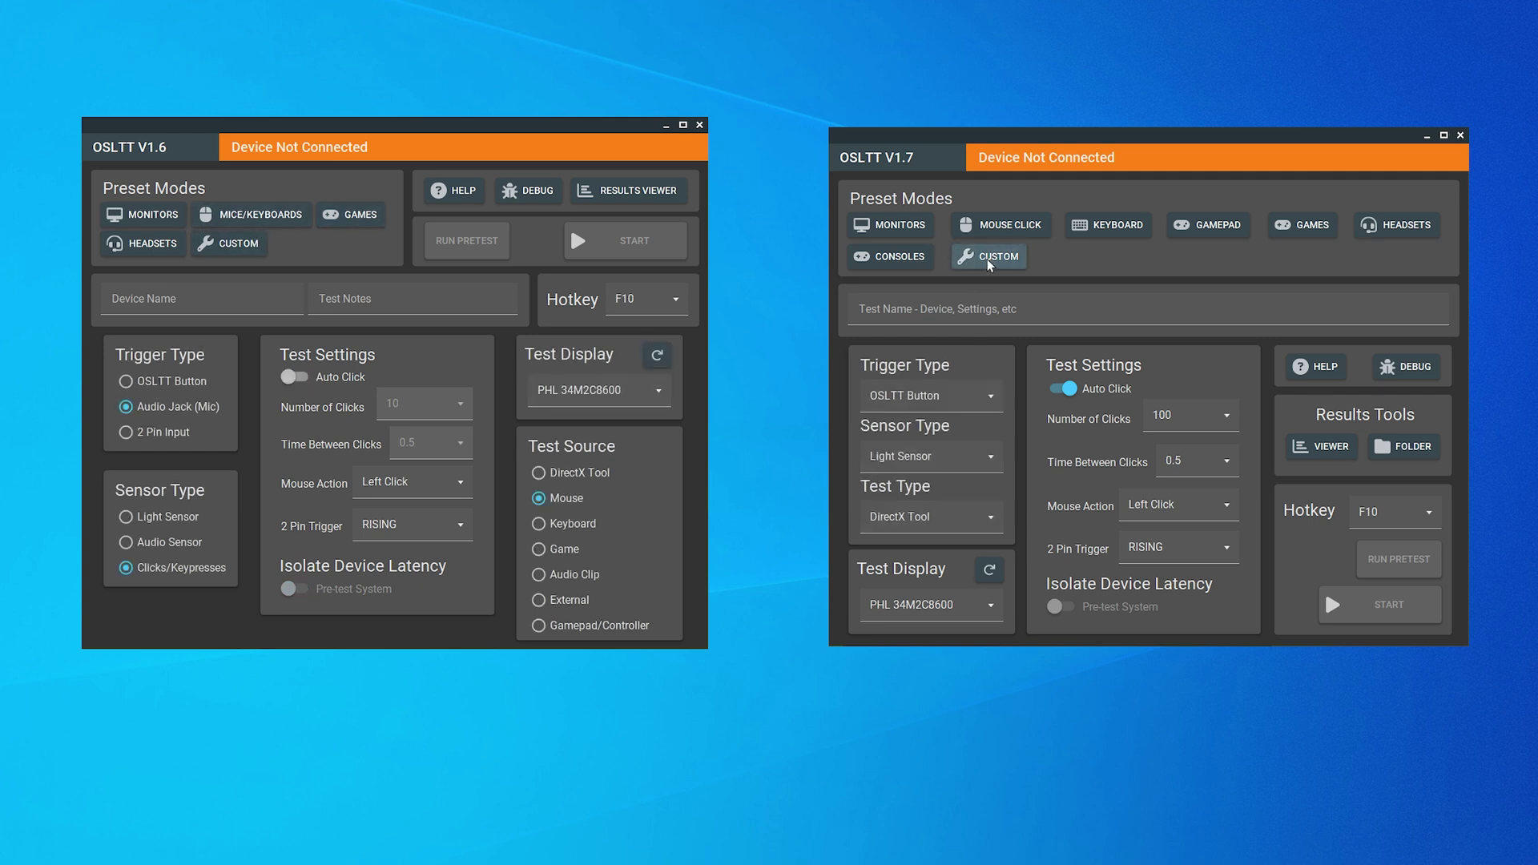
{"action": "left_click", "coordinate": [944, 401]}
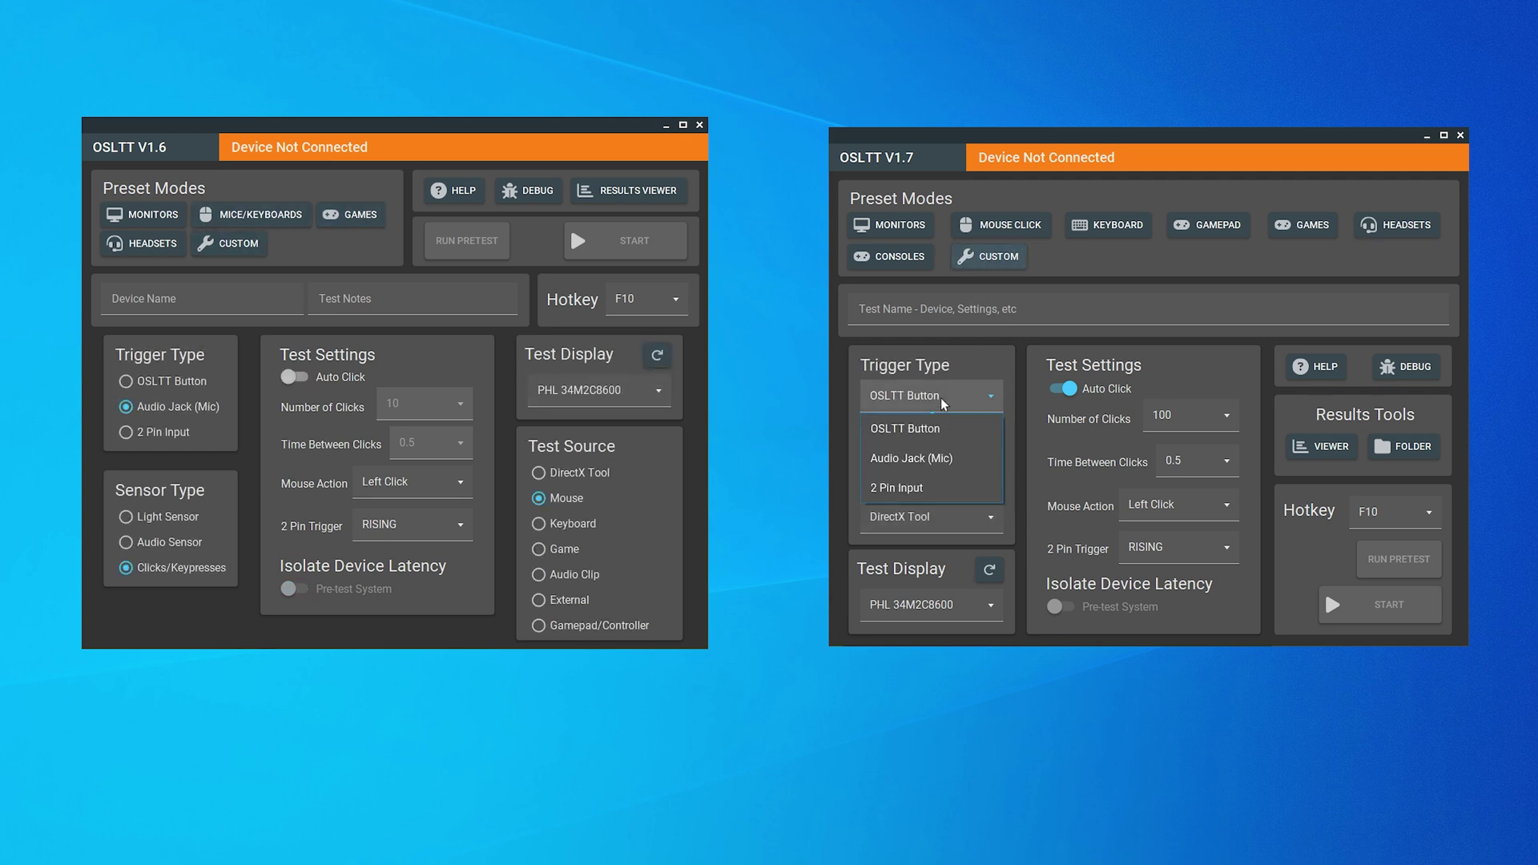
{"action": "left_click", "coordinate": [913, 457]}
{"action": "left_click", "coordinate": [913, 457]}
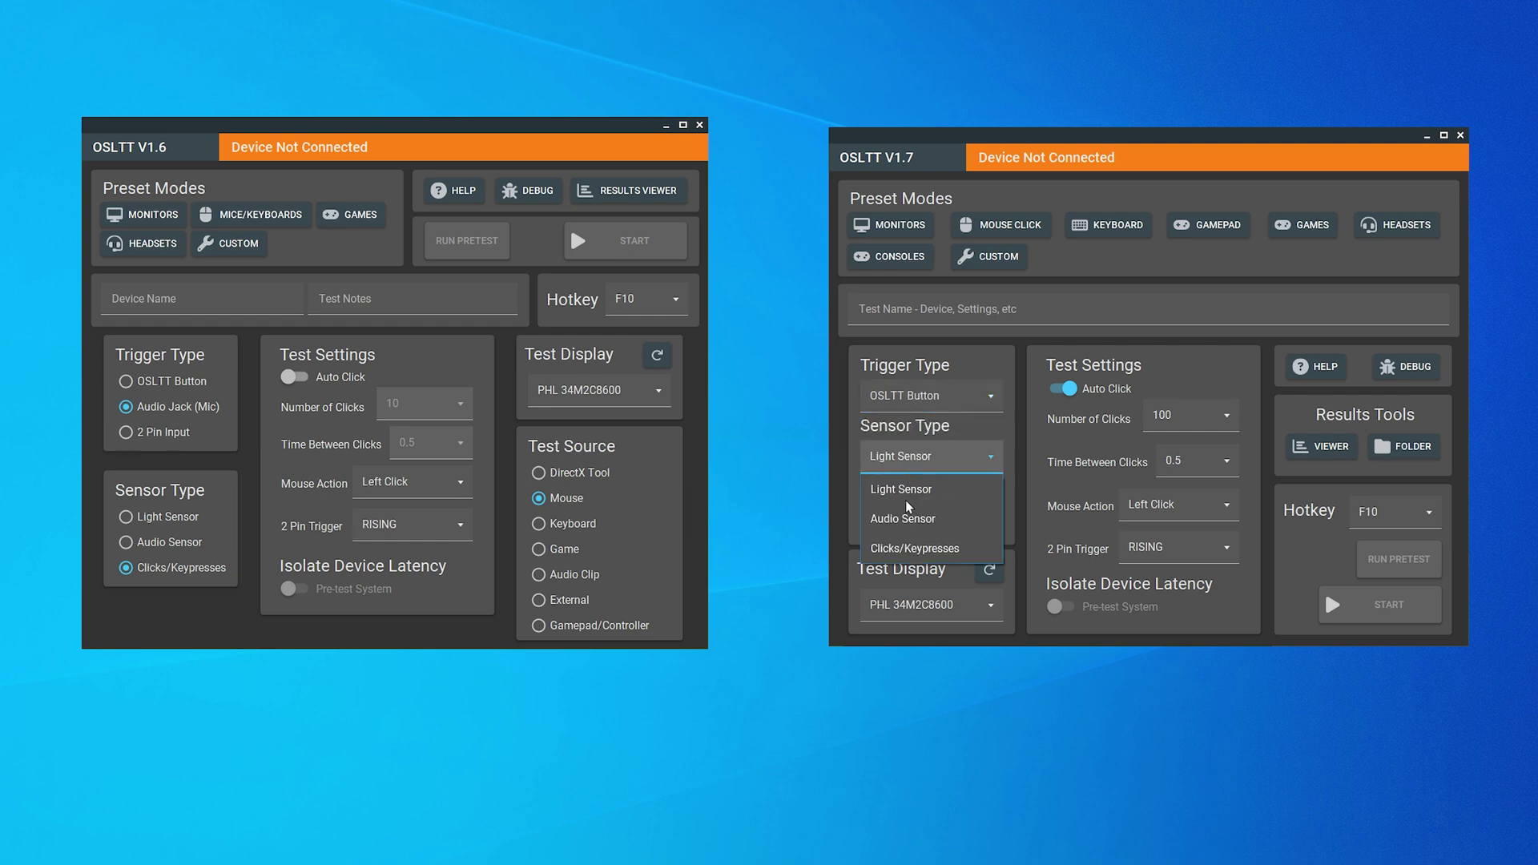
{"action": "left_click", "coordinate": [909, 490]}
- Choose Mouse (Click) as V1.7's test type and open the Results folder
{"action": "left_click", "coordinate": [914, 516]}
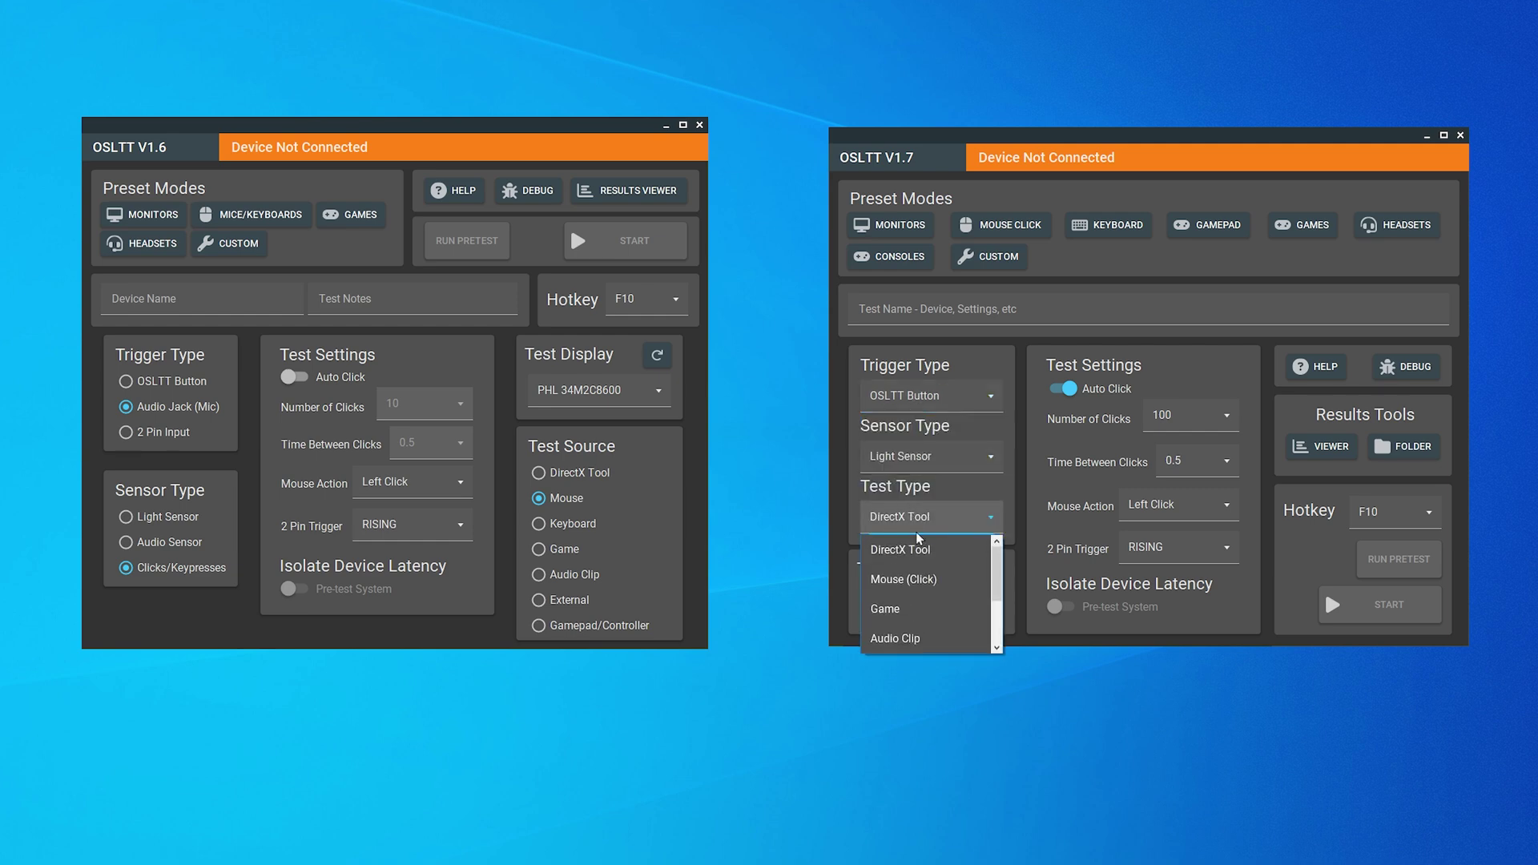
{"action": "scroll", "coordinate": [928, 579], "scroll_direction": "down", "scroll_amount": 1}
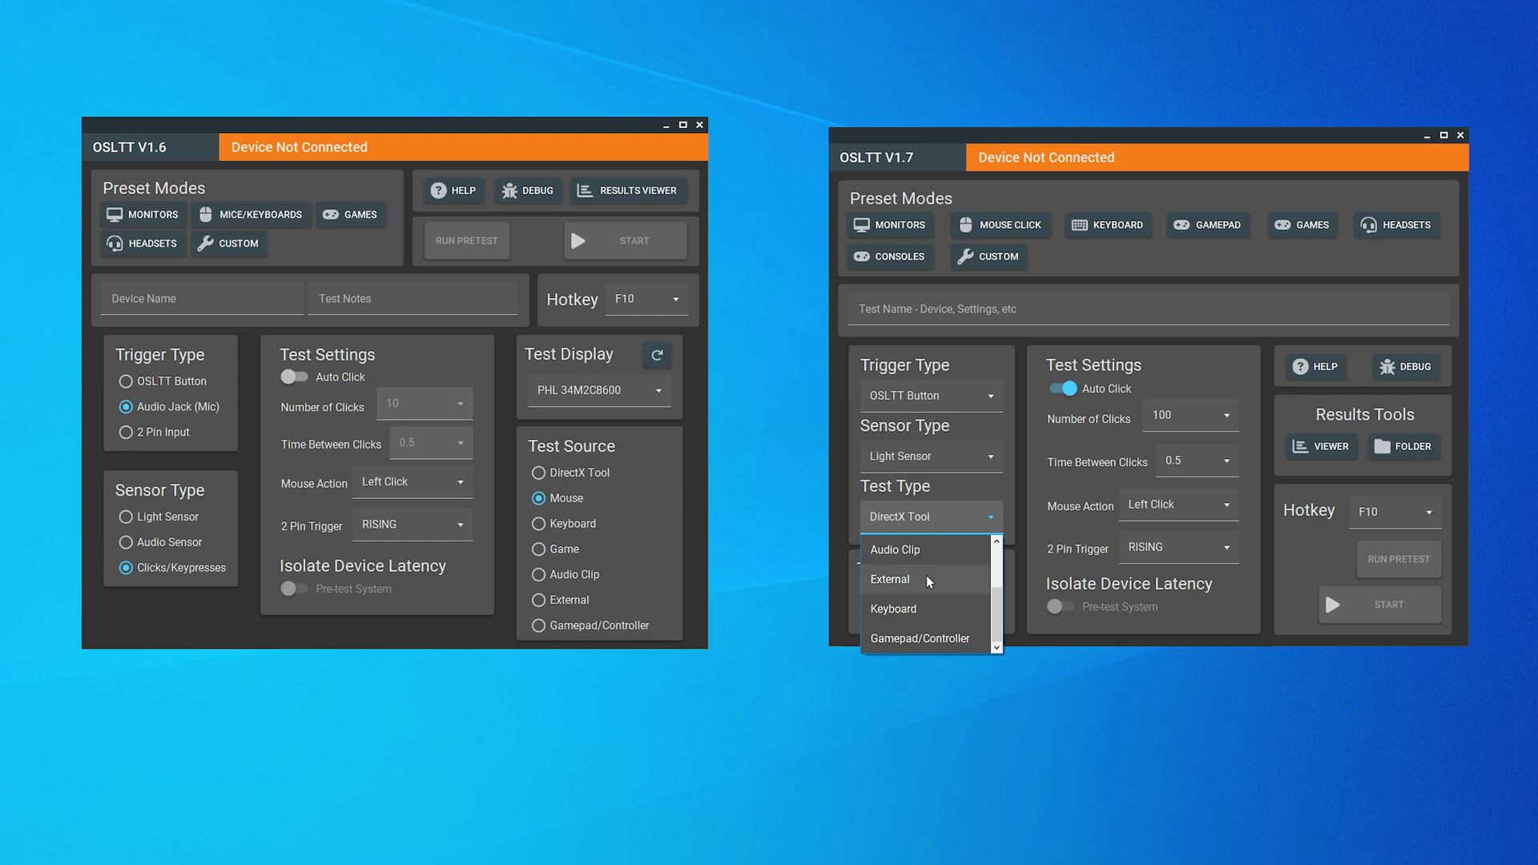
{"action": "scroll", "coordinate": [927, 580], "scroll_direction": "up", "scroll_amount": 1}
{"action": "left_click", "coordinate": [918, 582]}
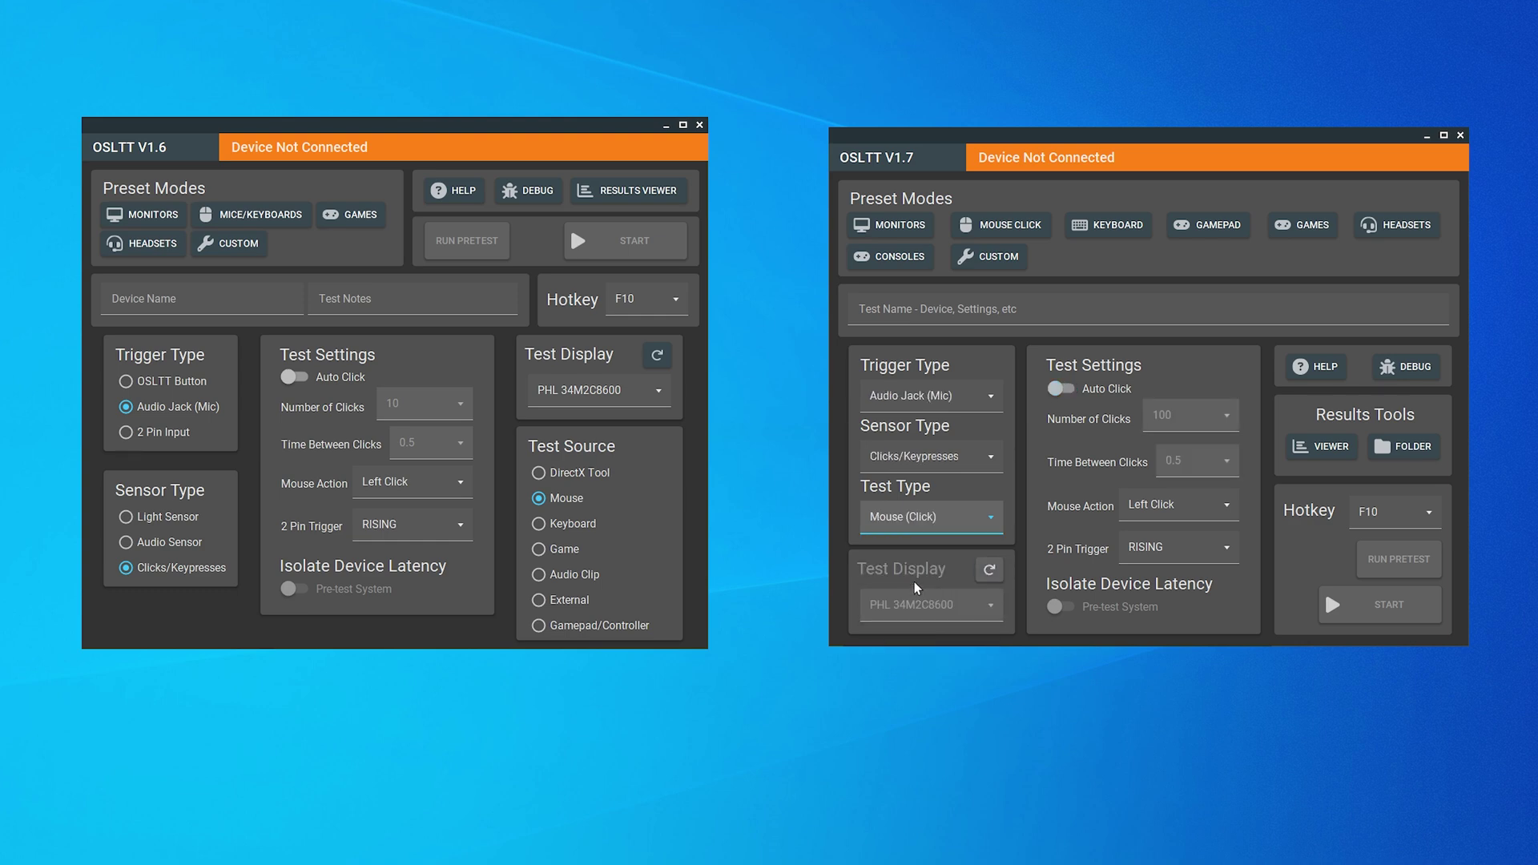
{"action": "left_click", "coordinate": [1405, 452]}
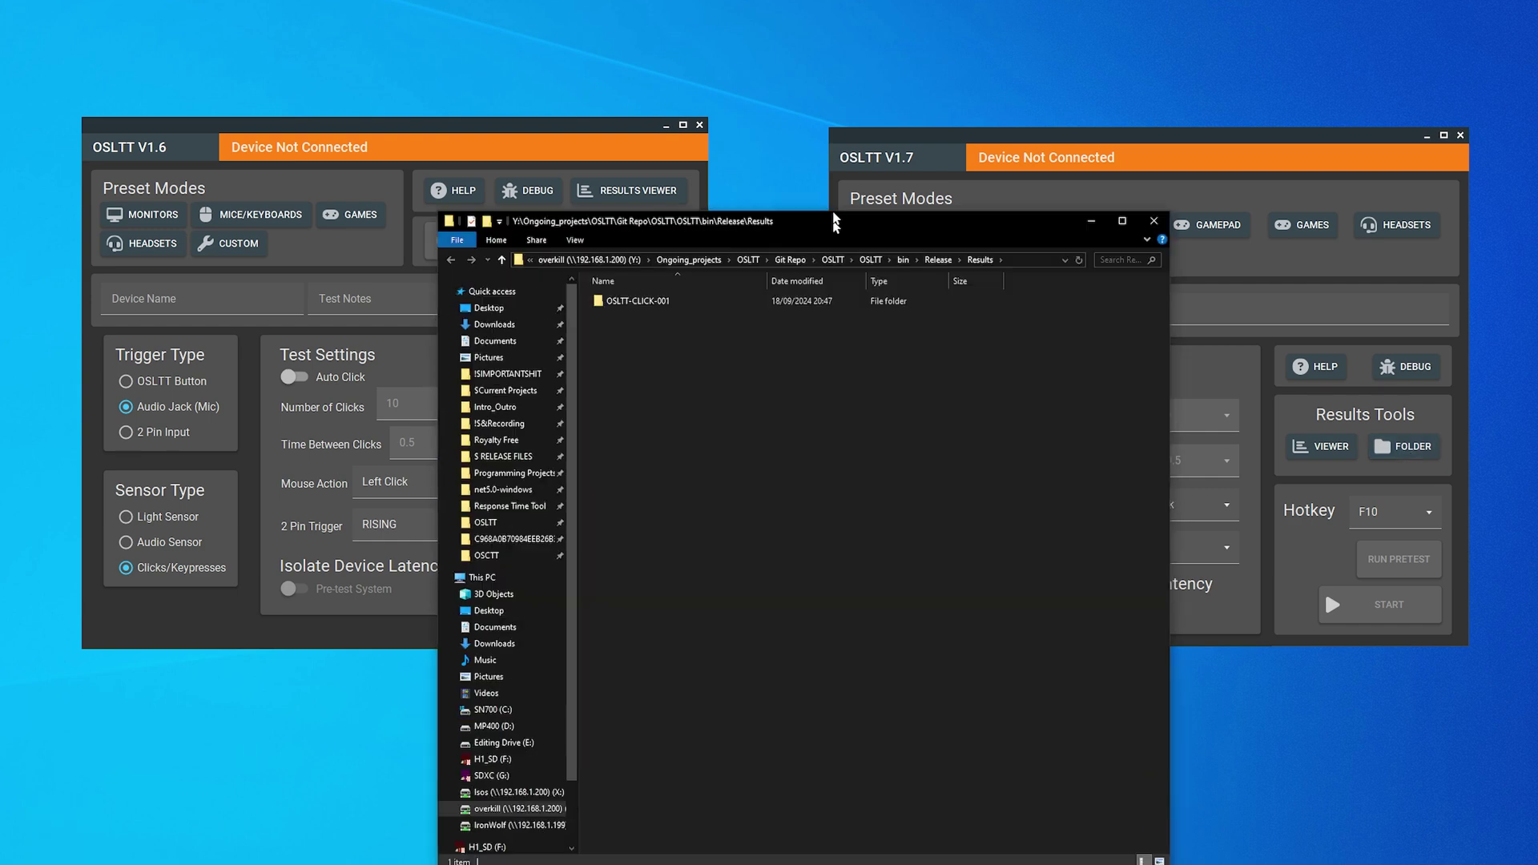
- Move the Results folder window holding OSLTT-CLICK-001 up, then close it
{"action": "left_click_drag", "start_coordinate": [835, 226], "coordinate": [825, 104]}
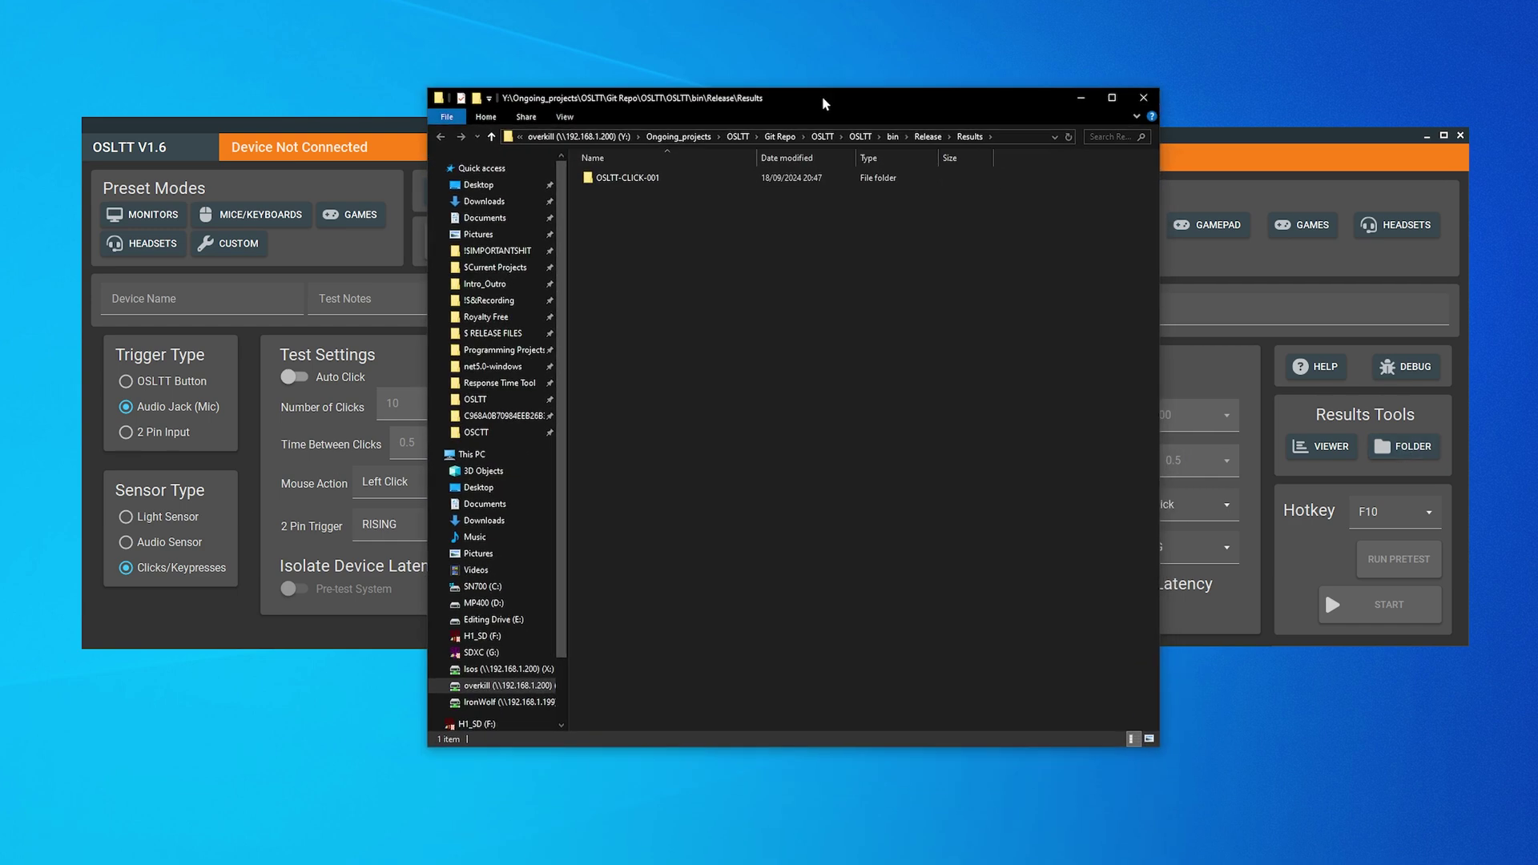
{"action": "left_click", "coordinate": [1146, 101]}
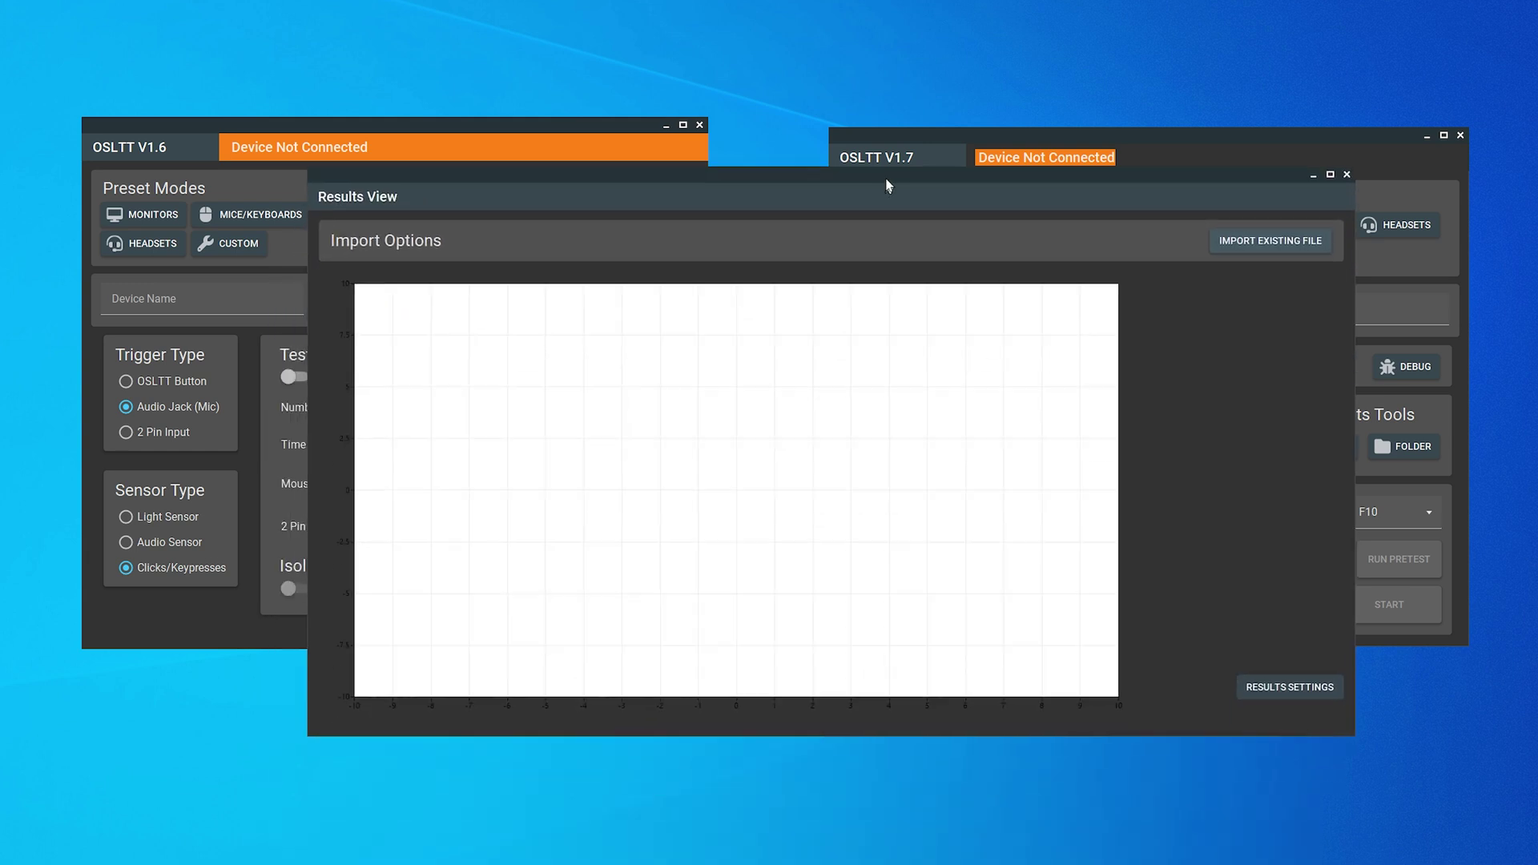
- Open the results viewer and its settings, making Scatter Plot the default graph view
{"action": "left_click_drag", "start_coordinate": [887, 189], "coordinate": [862, 130]}
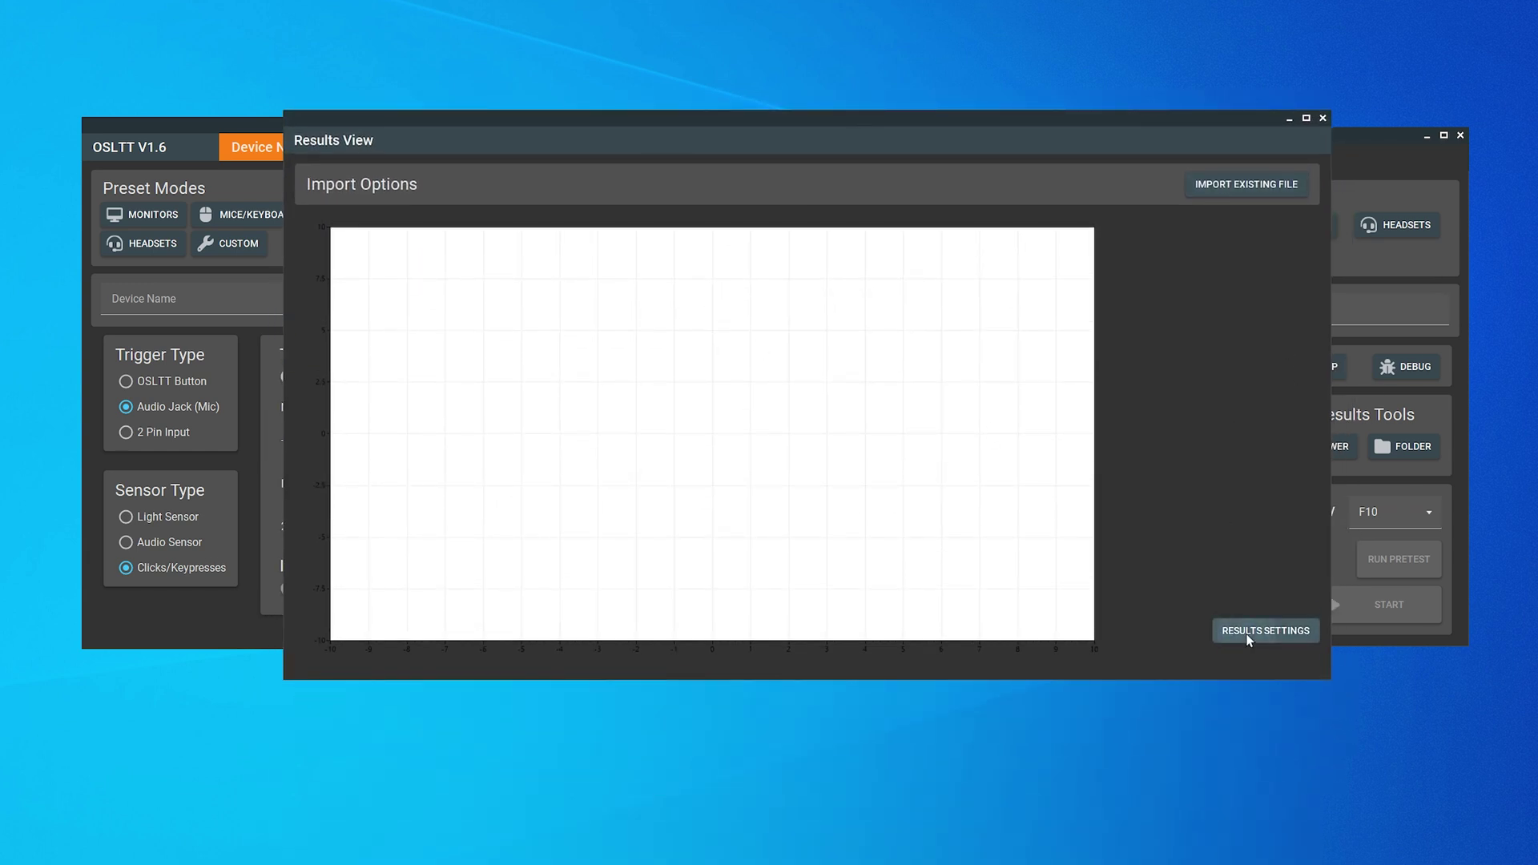
{"action": "left_click_drag", "start_coordinate": [909, 395], "coordinate": [743, 293]}
{"action": "left_click", "coordinate": [715, 356]}
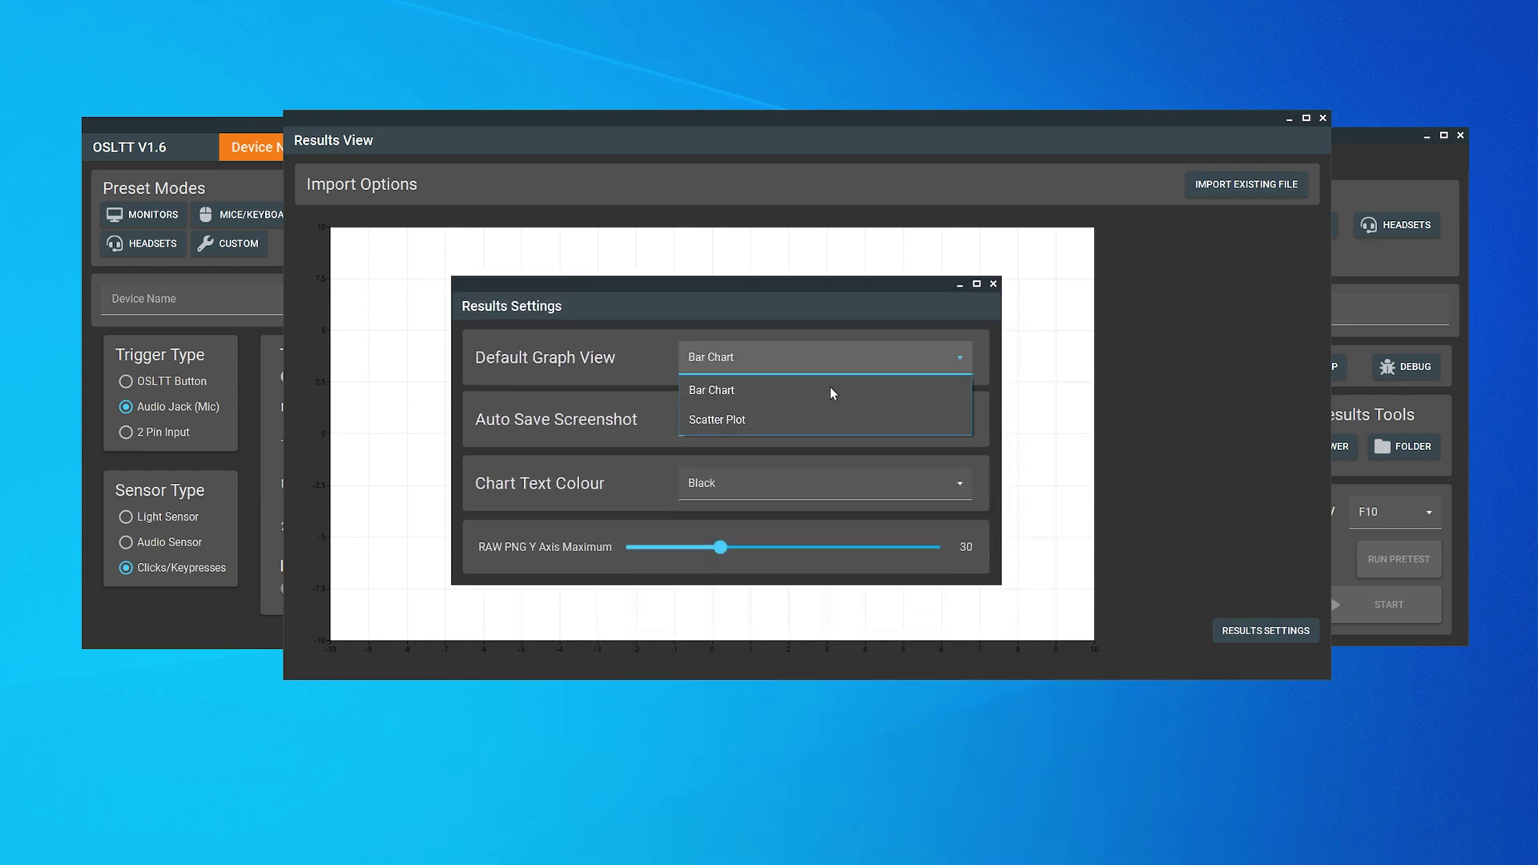
{"action": "left_click", "coordinate": [789, 420]}
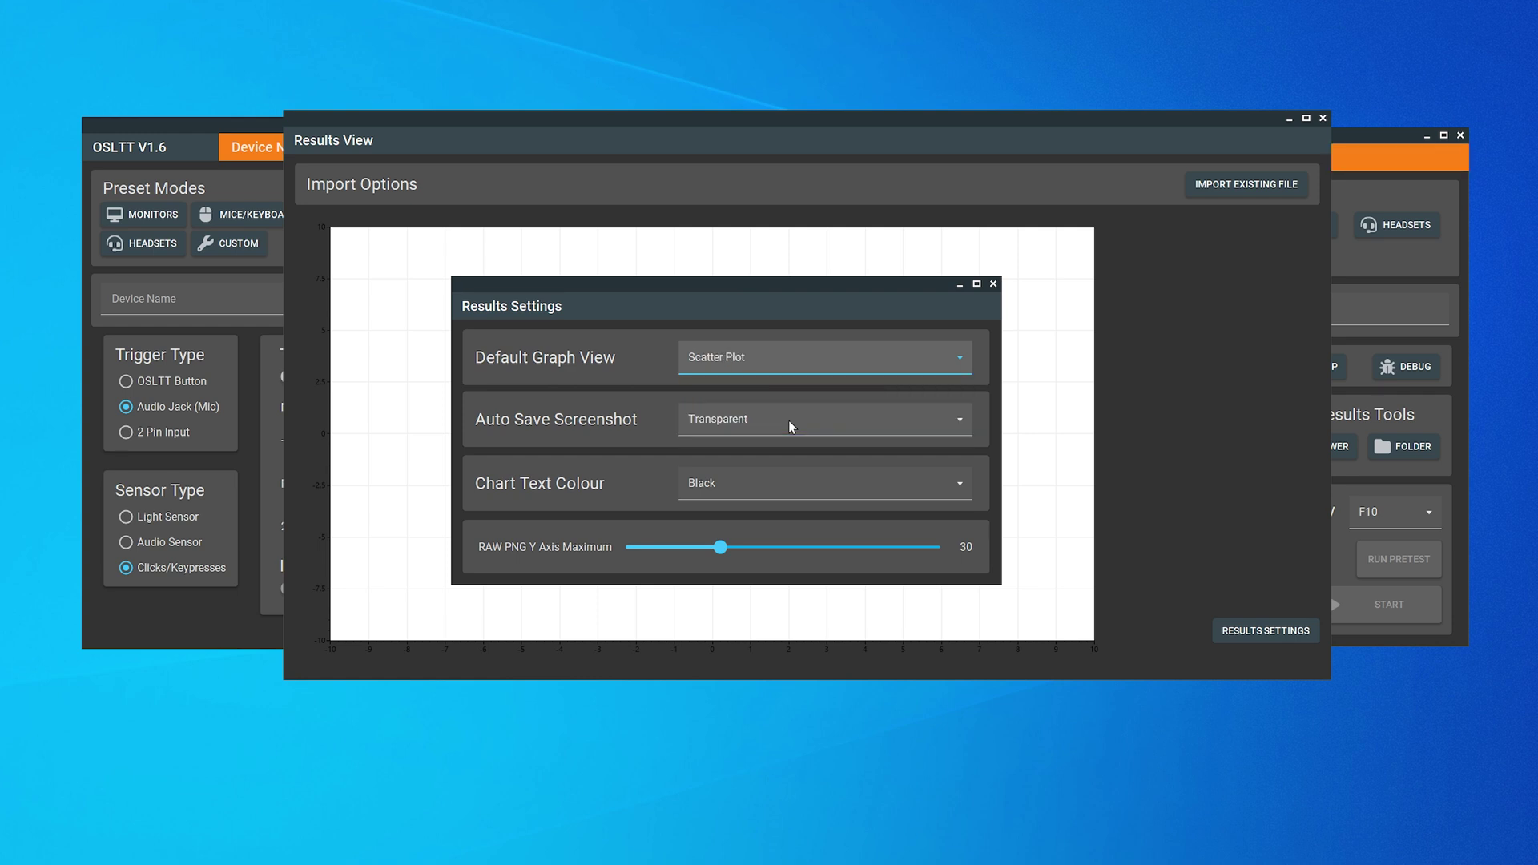
- Keep Transparent auto-save screenshots, set chart text colour to White, and start importing a results file
{"action": "left_click", "coordinate": [734, 423]}
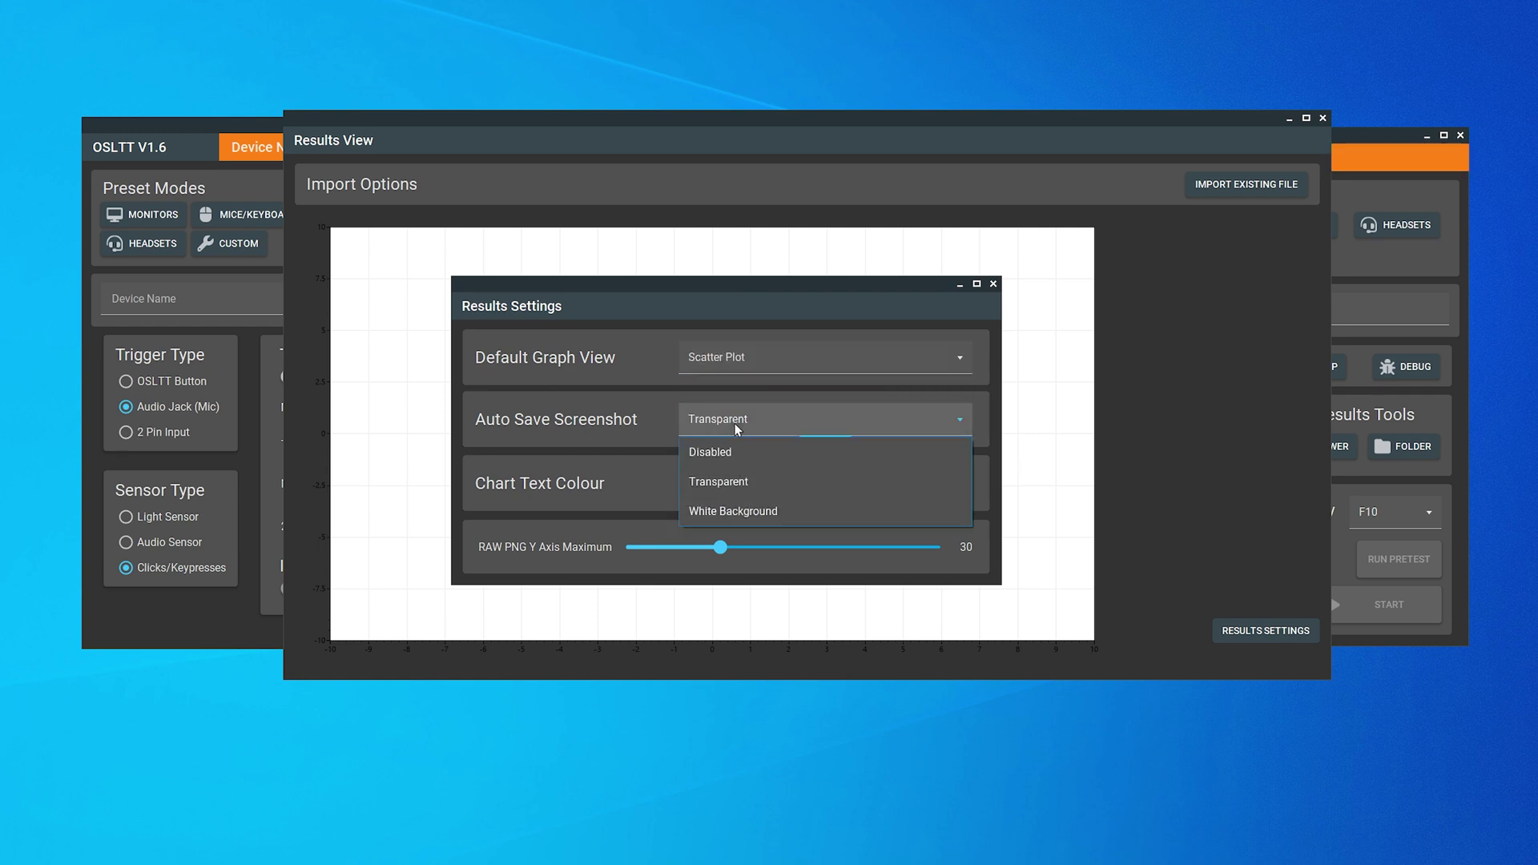
{"action": "left_click", "coordinate": [777, 490]}
{"action": "left_click", "coordinate": [725, 492]}
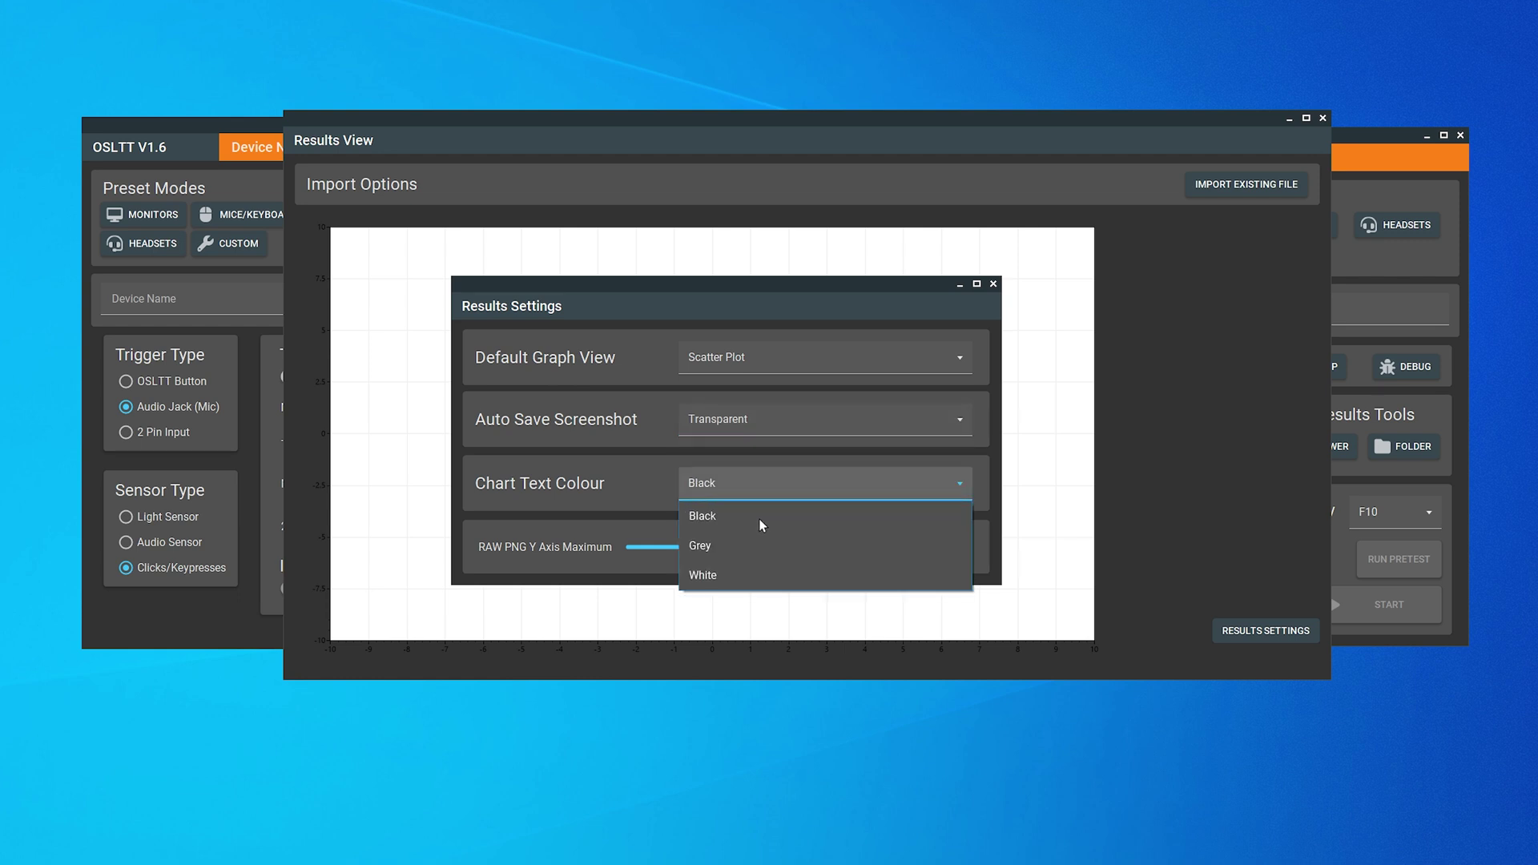
{"action": "left_click", "coordinate": [731, 574]}
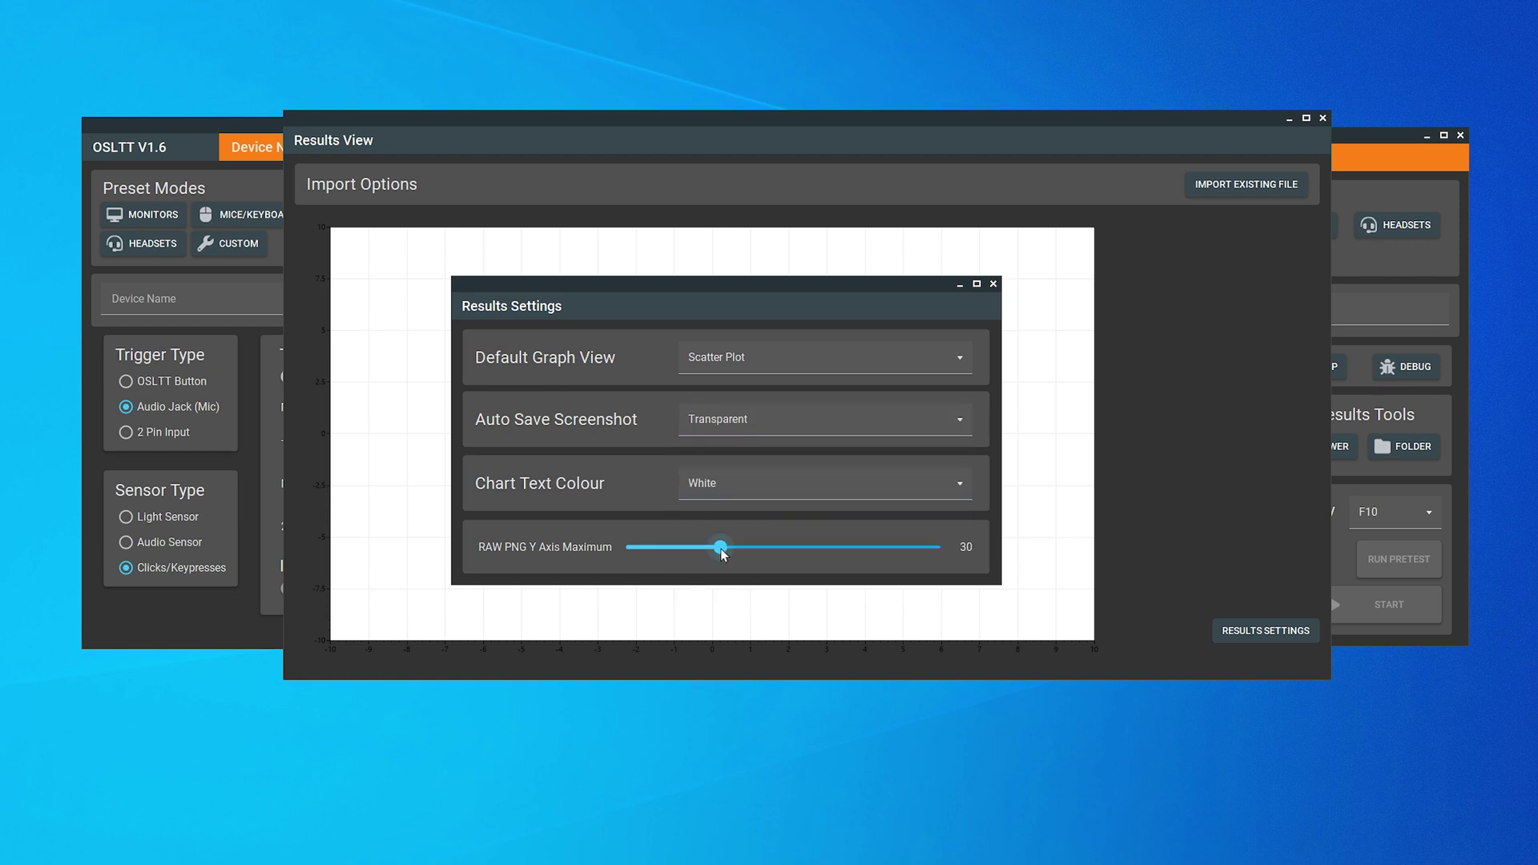
{"action": "left_click", "coordinate": [1221, 186]}
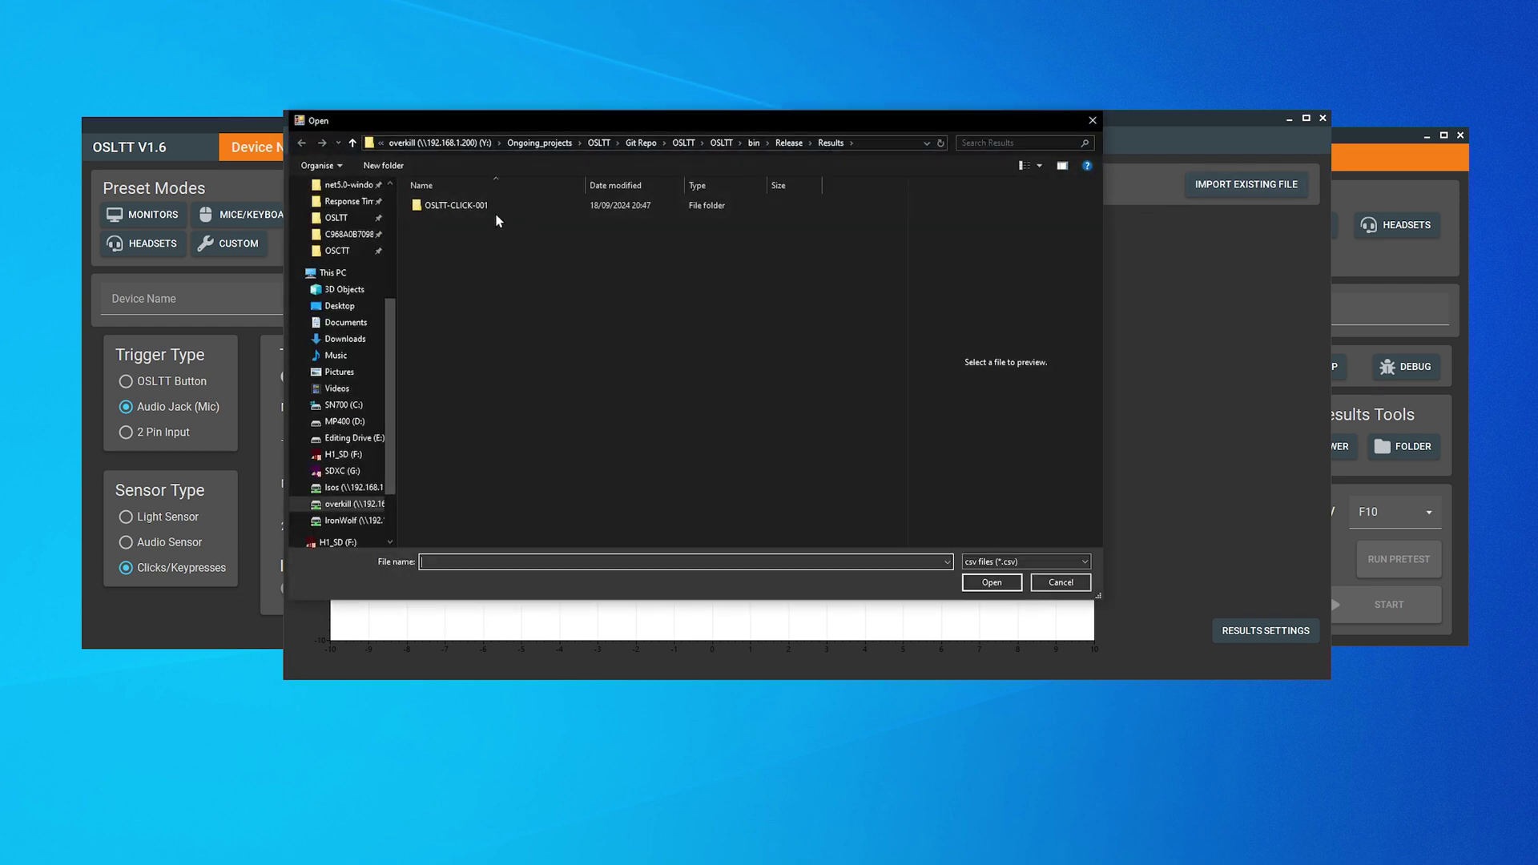
- Load OSLTT-CLICK-001's PROCESSED csv, then view the auto-saved 001-OSLTT-CLICK-LATENCY-SCATTER.png
{"action": "double_click", "coordinate": [483, 205]}
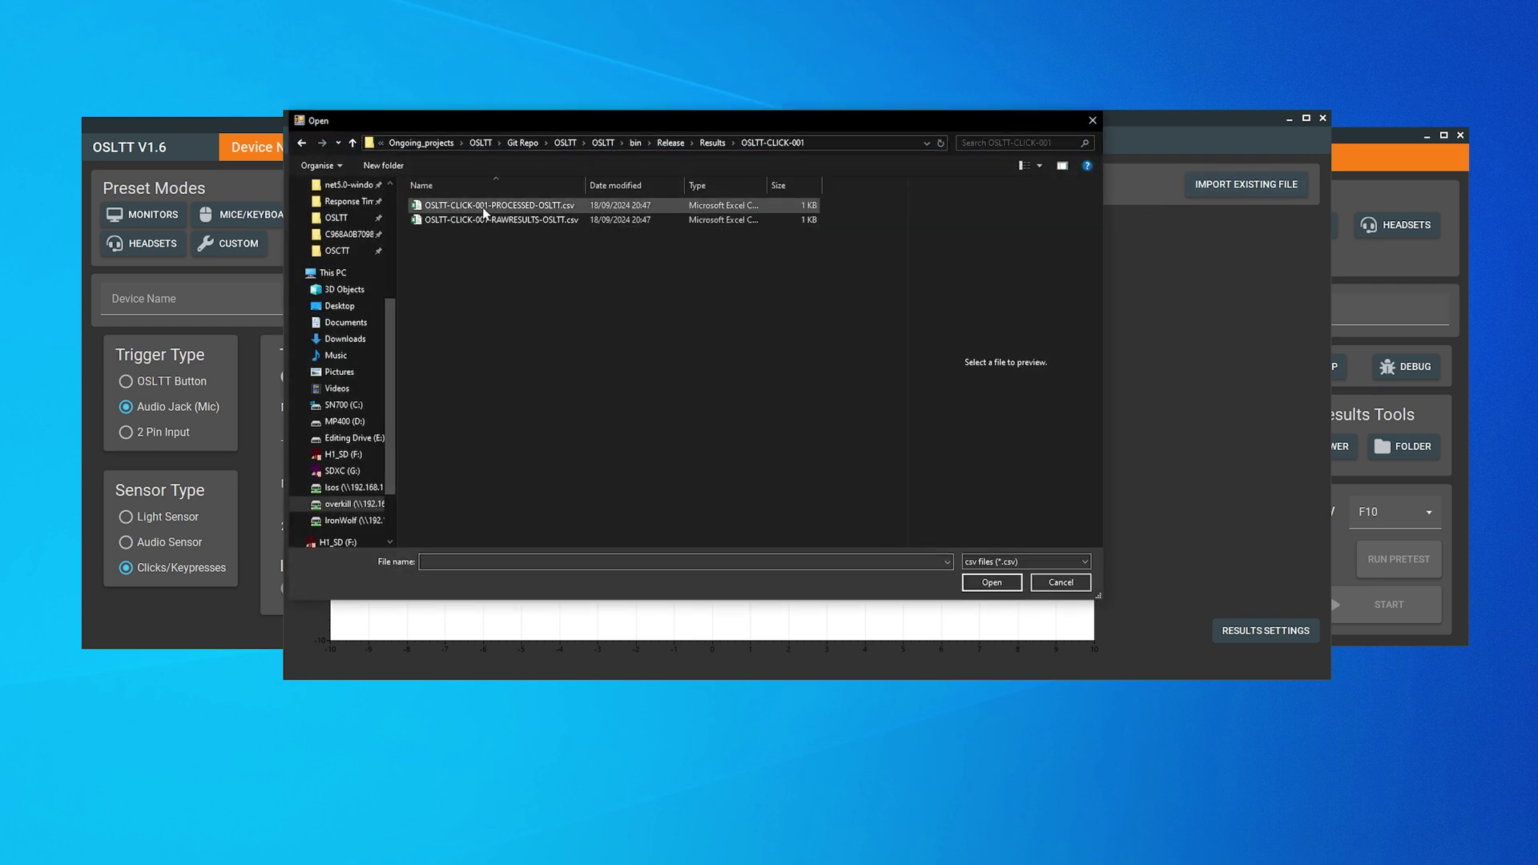
{"action": "left_click", "coordinate": [484, 207]}
{"action": "left_click", "coordinate": [990, 583]}
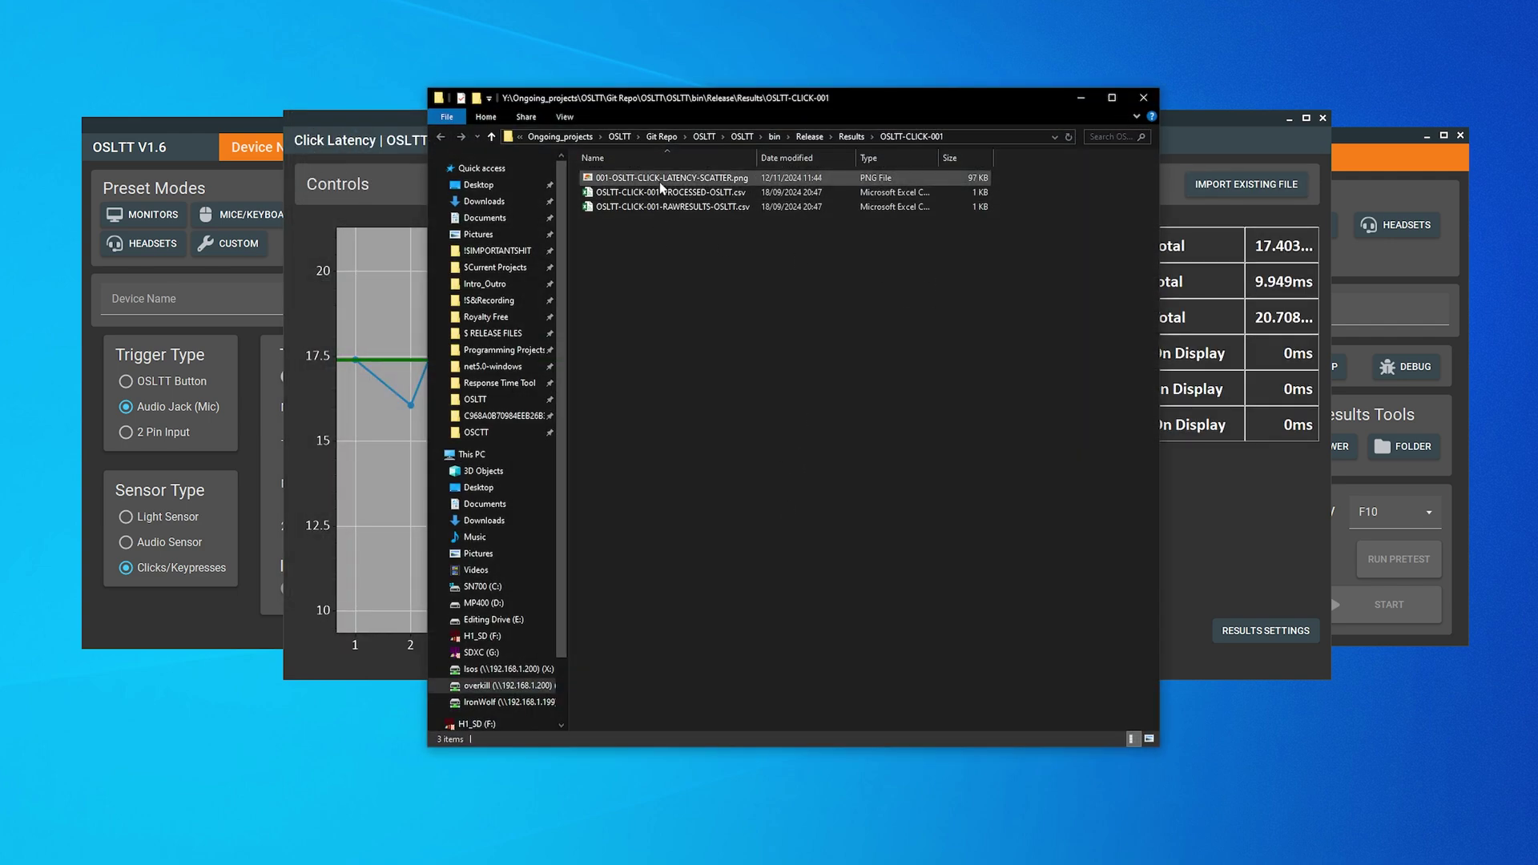
{"action": "left_click", "coordinate": [703, 184]}
{"action": "double_click", "coordinate": [704, 181]}
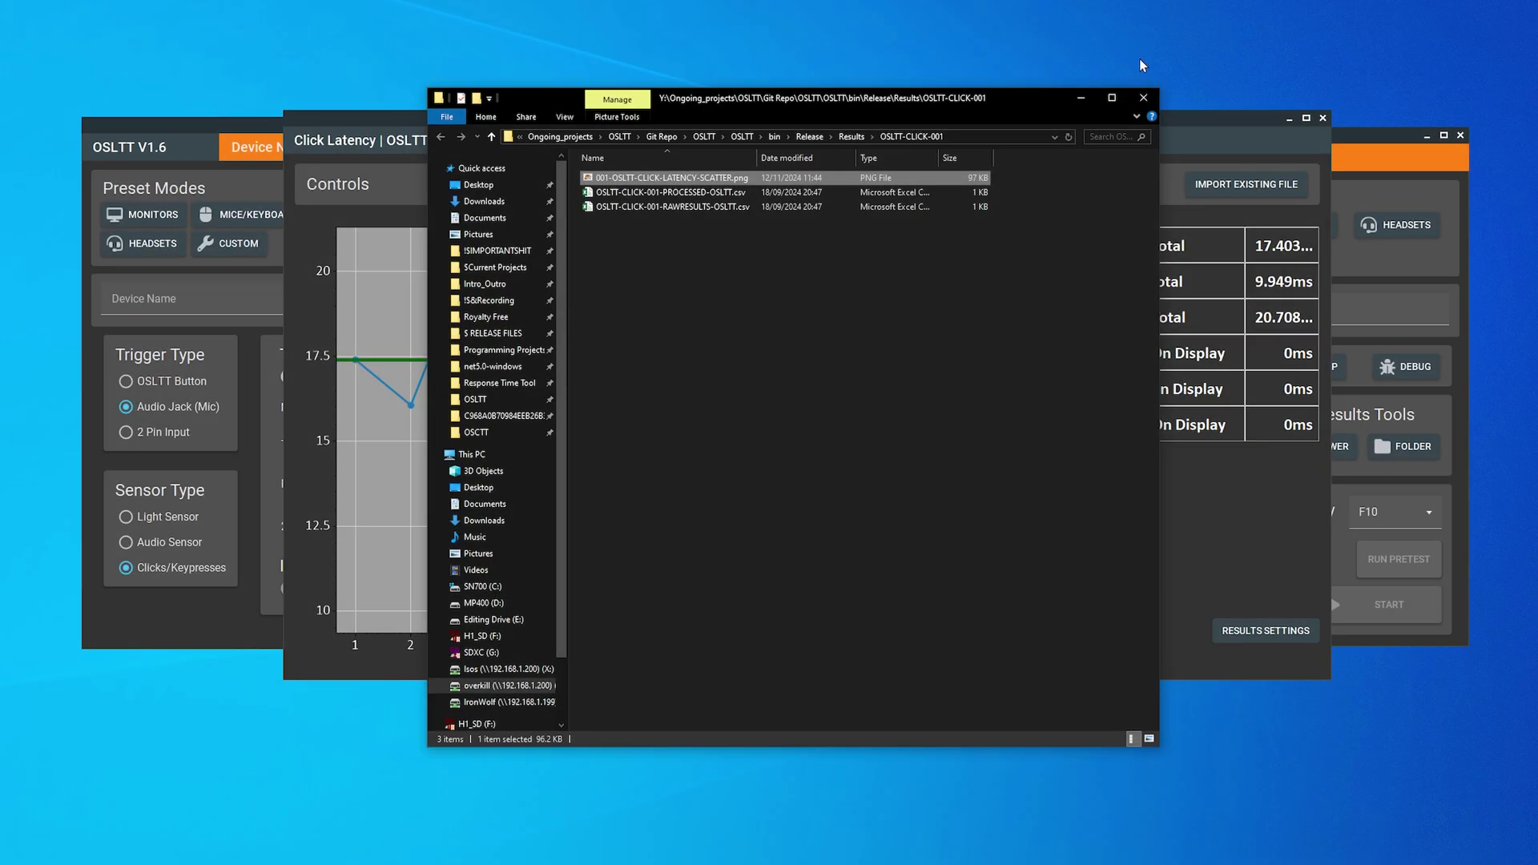
- Close the PNG and toggle between the averaged AVG/MIN/MAX bar chart and individual click latency graph
{"action": "left_click", "coordinate": [1143, 97]}
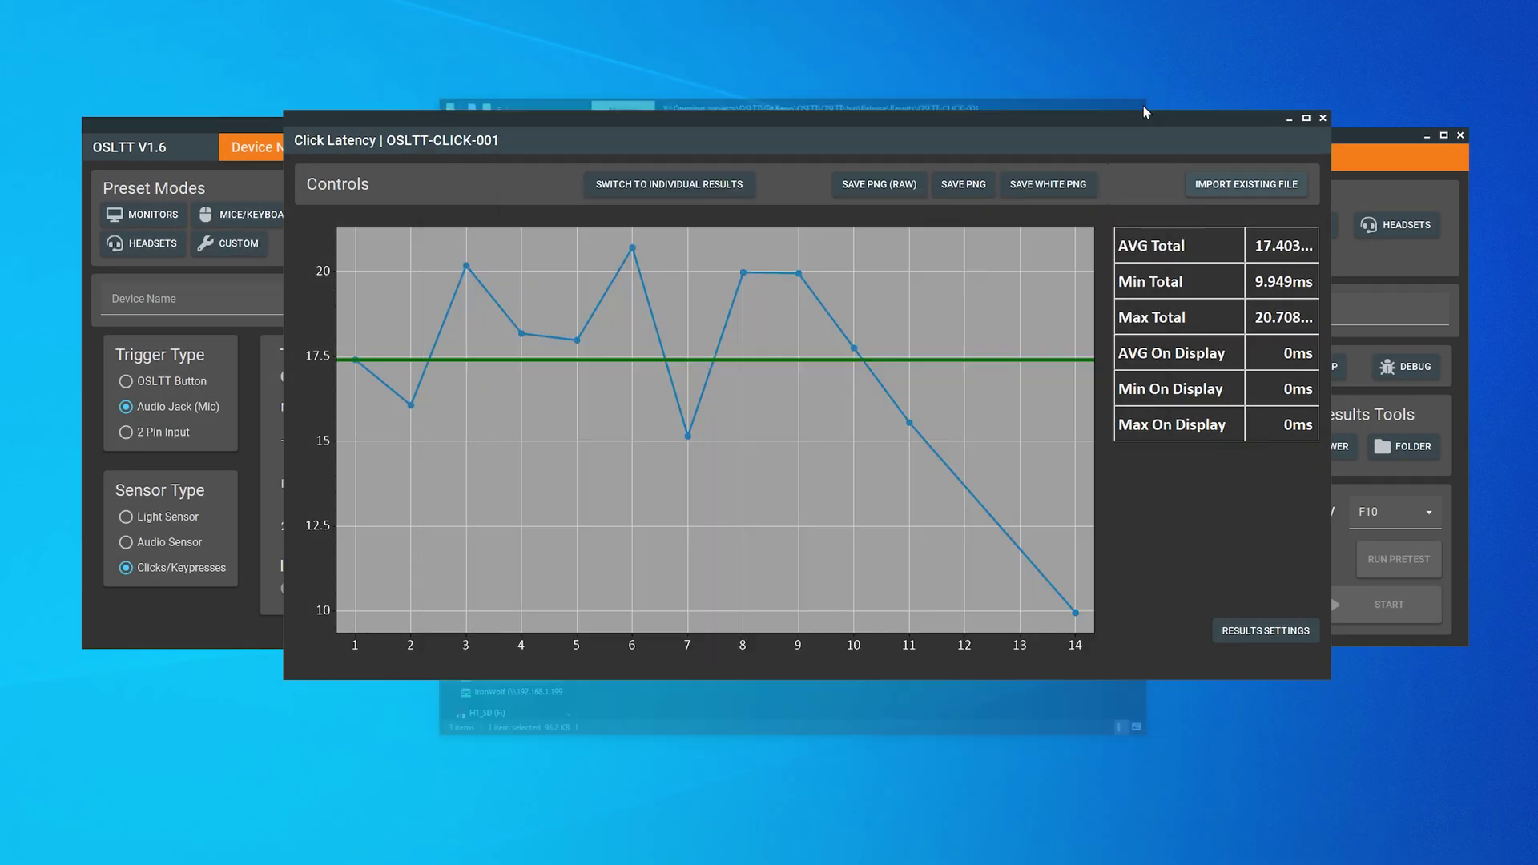
{"action": "left_click", "coordinate": [654, 186]}
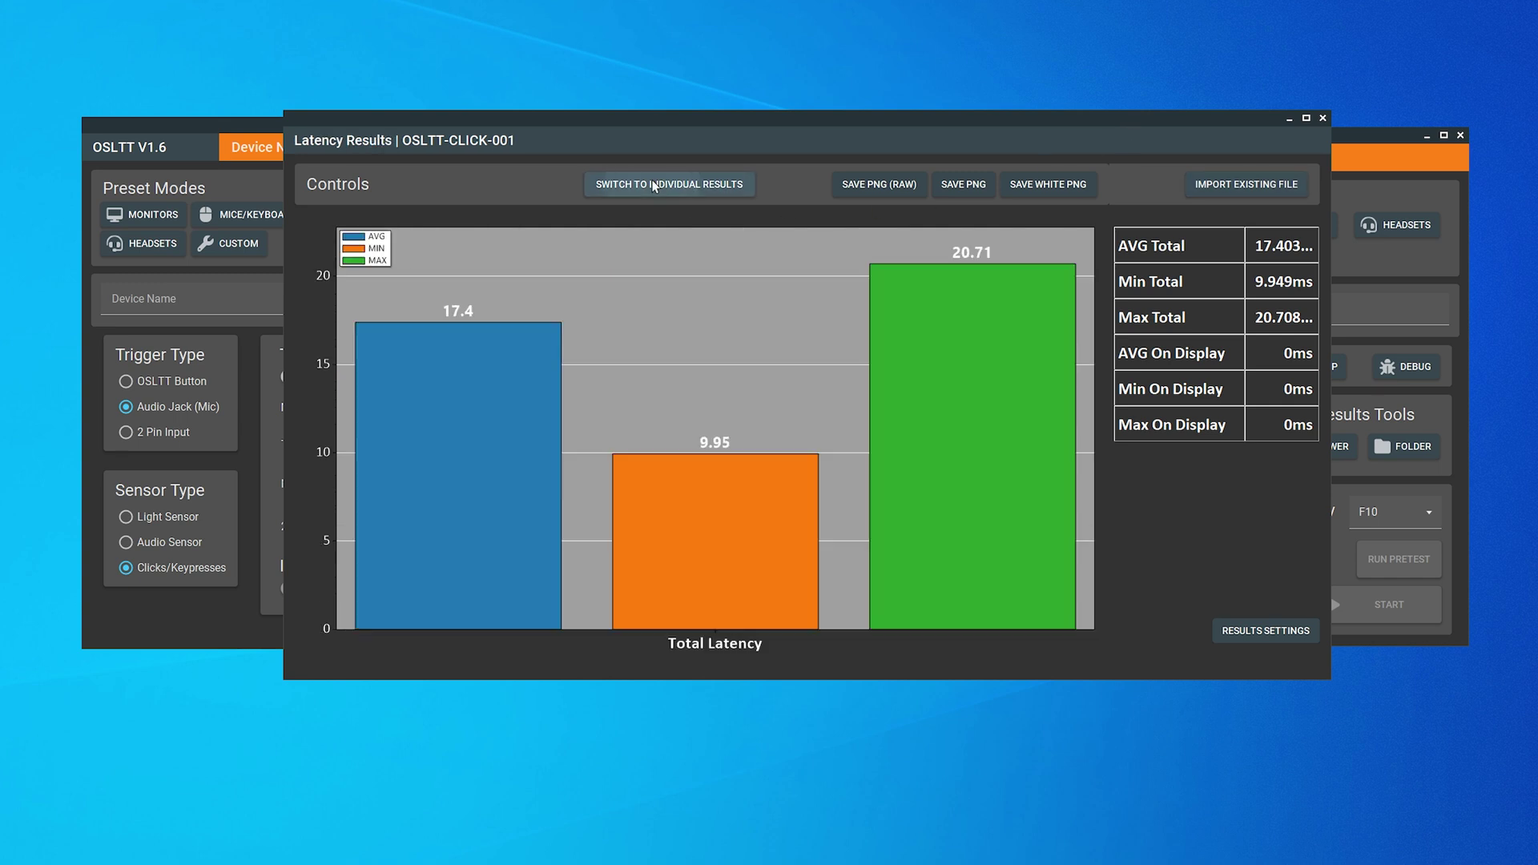
{"action": "left_click", "coordinate": [654, 186]}
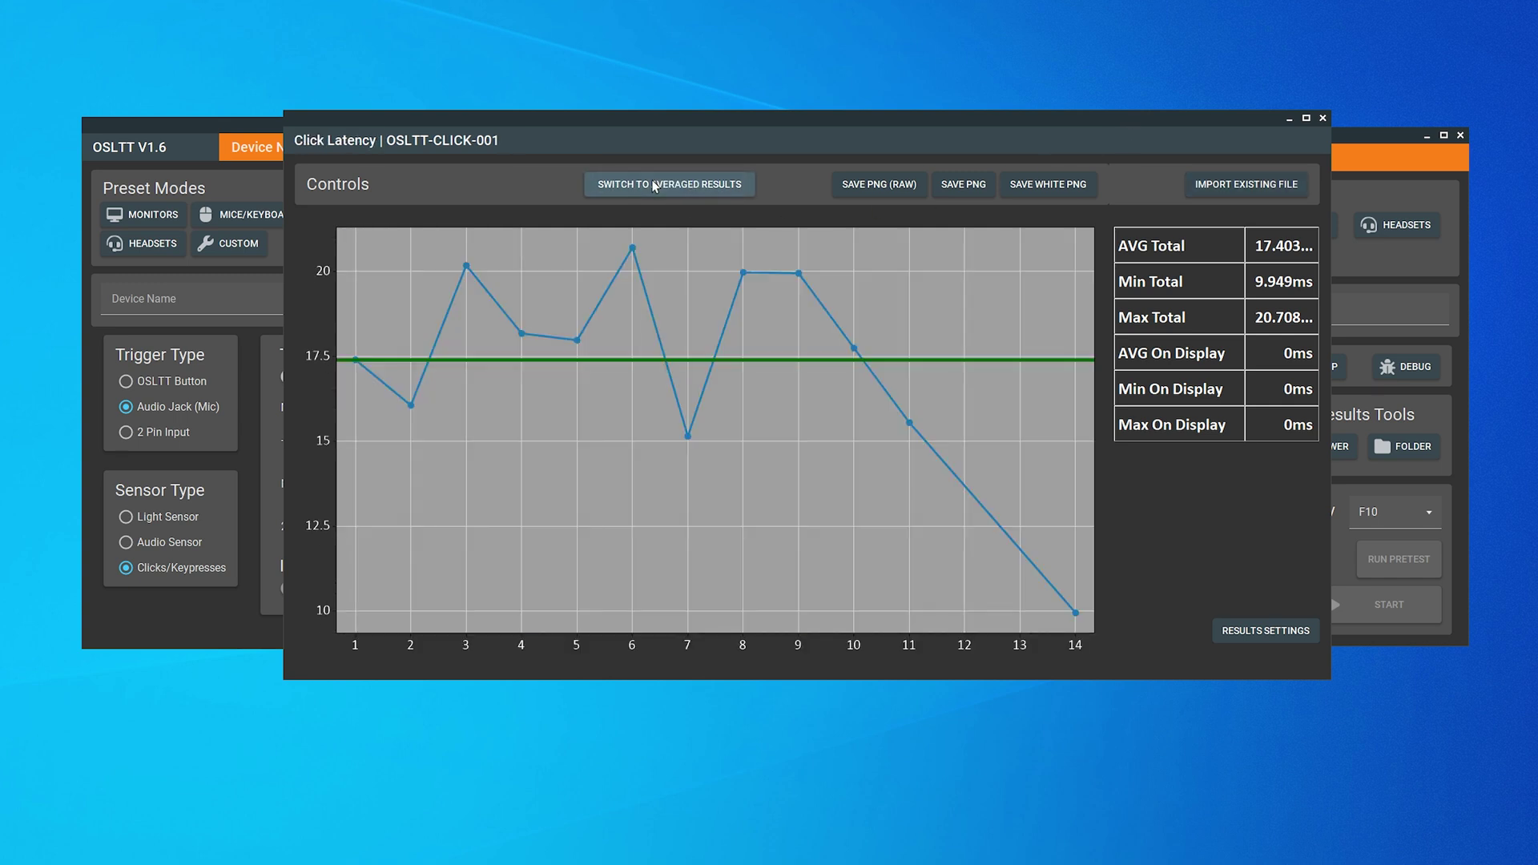
{"action": "left_click", "coordinate": [654, 186]}
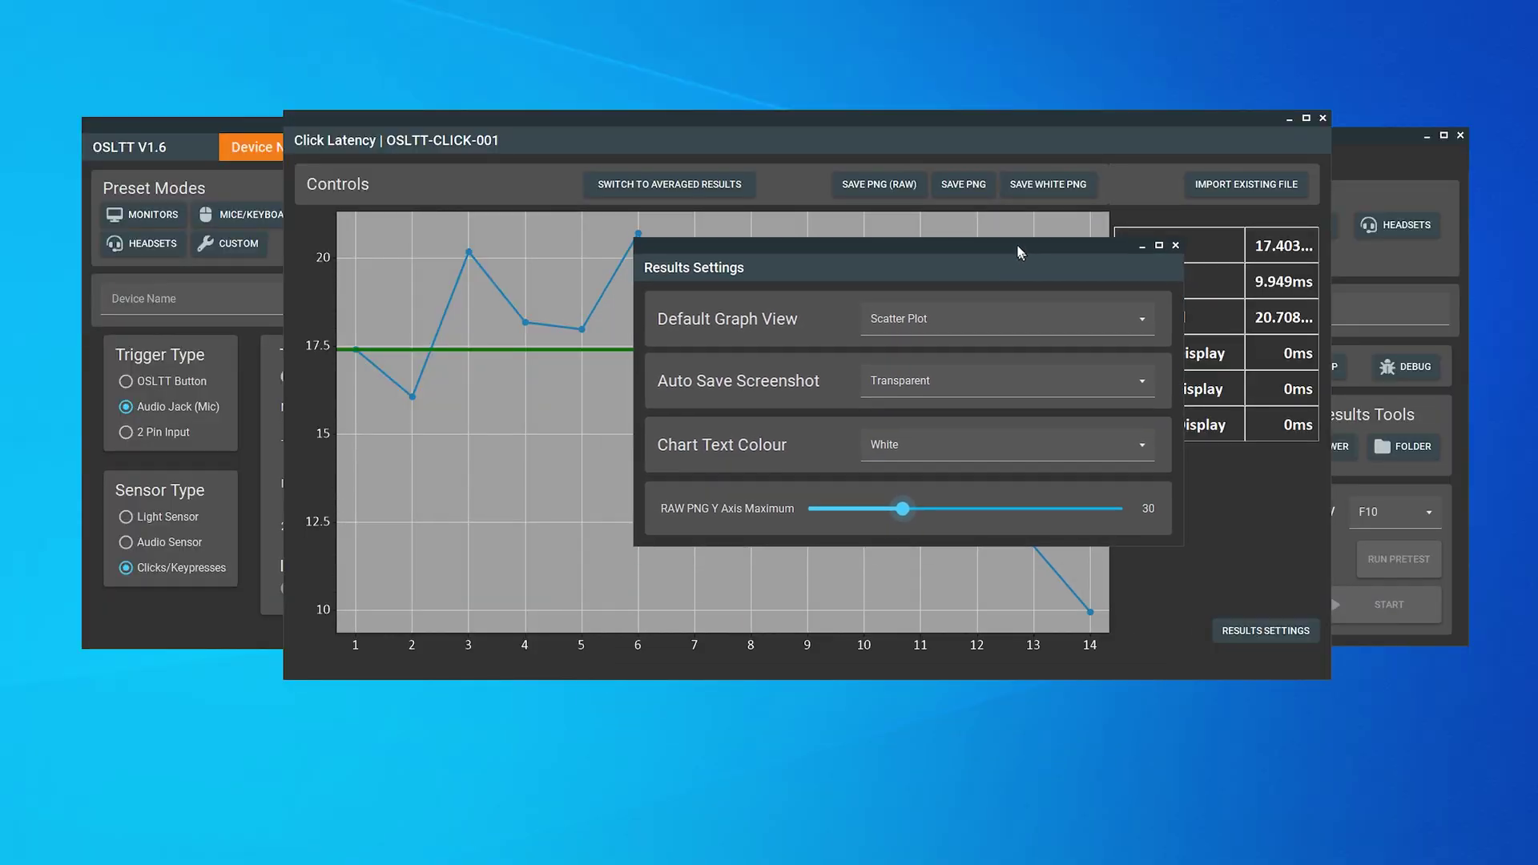
- Set chart text colour to Black, move the settings aside, and show the averaged bar chart
{"action": "left_click", "coordinate": [901, 430]}
{"action": "left_click", "coordinate": [888, 469]}
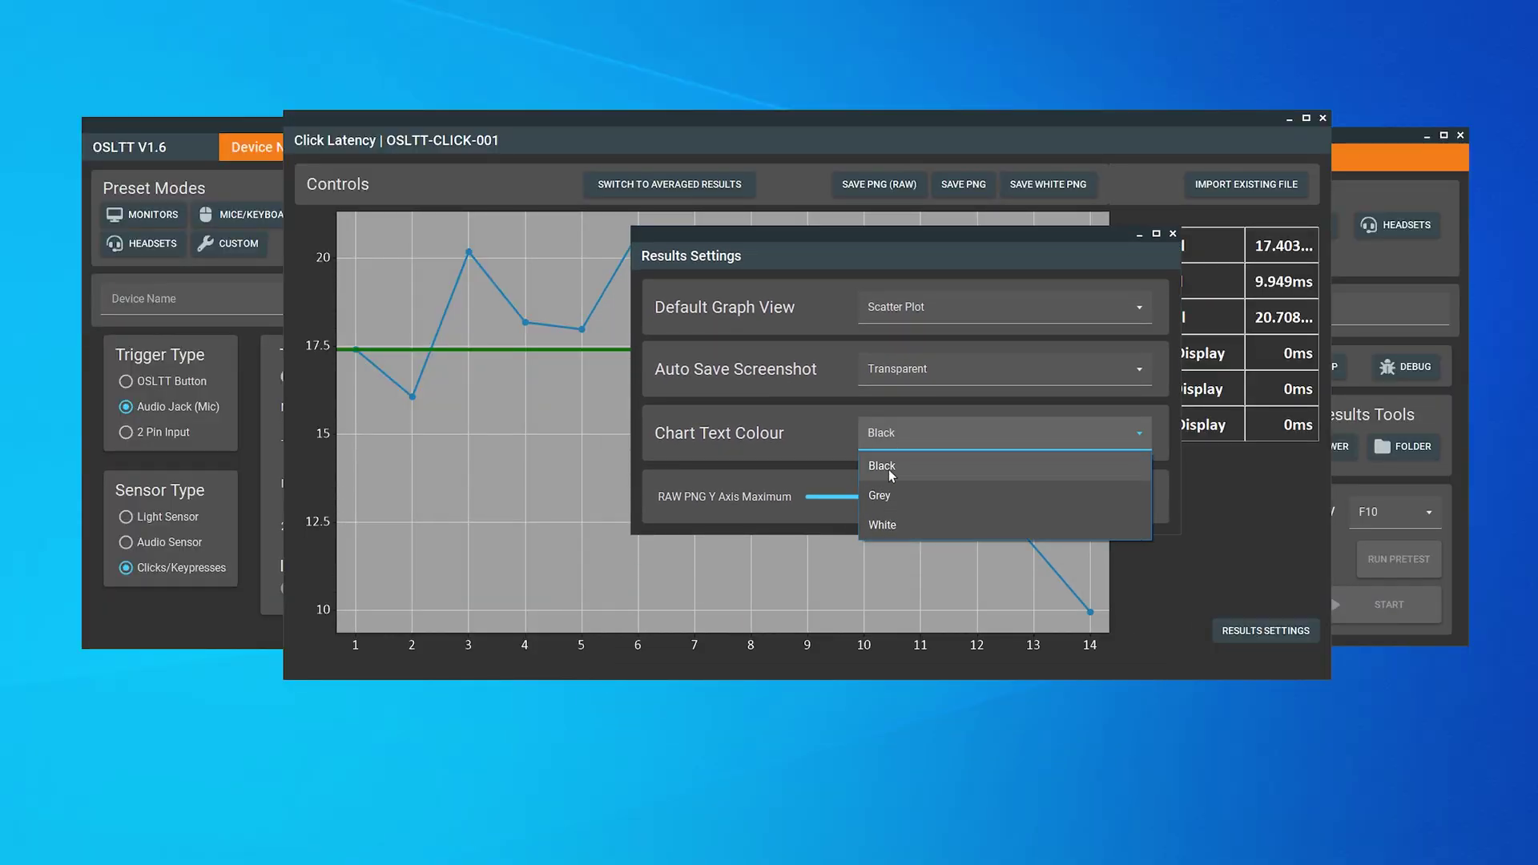
{"action": "left_click_drag", "start_coordinate": [888, 233], "coordinate": [1304, 215]}
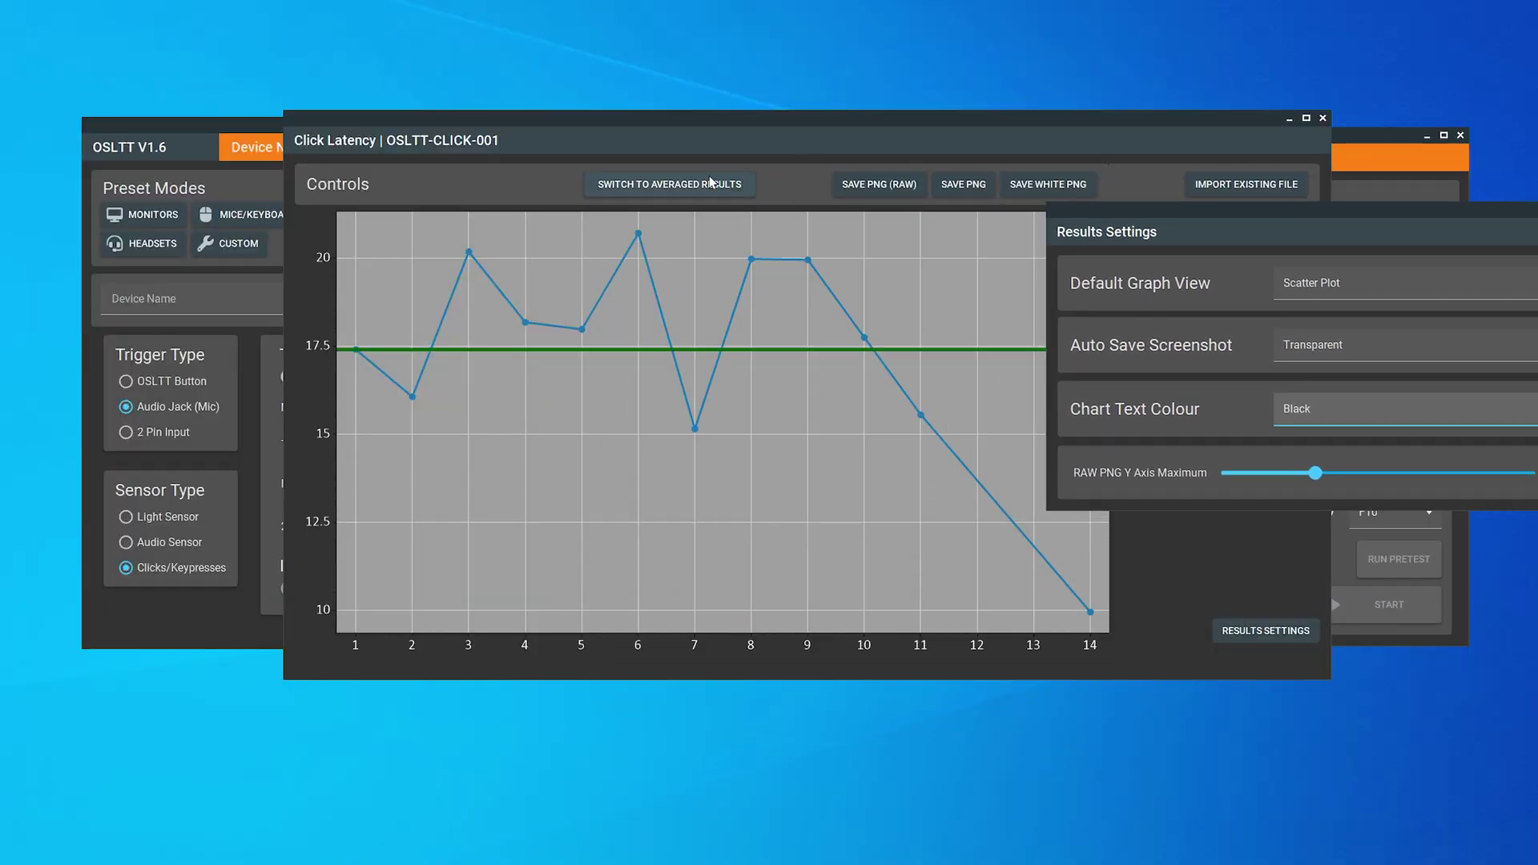
{"action": "left_click", "coordinate": [691, 186]}
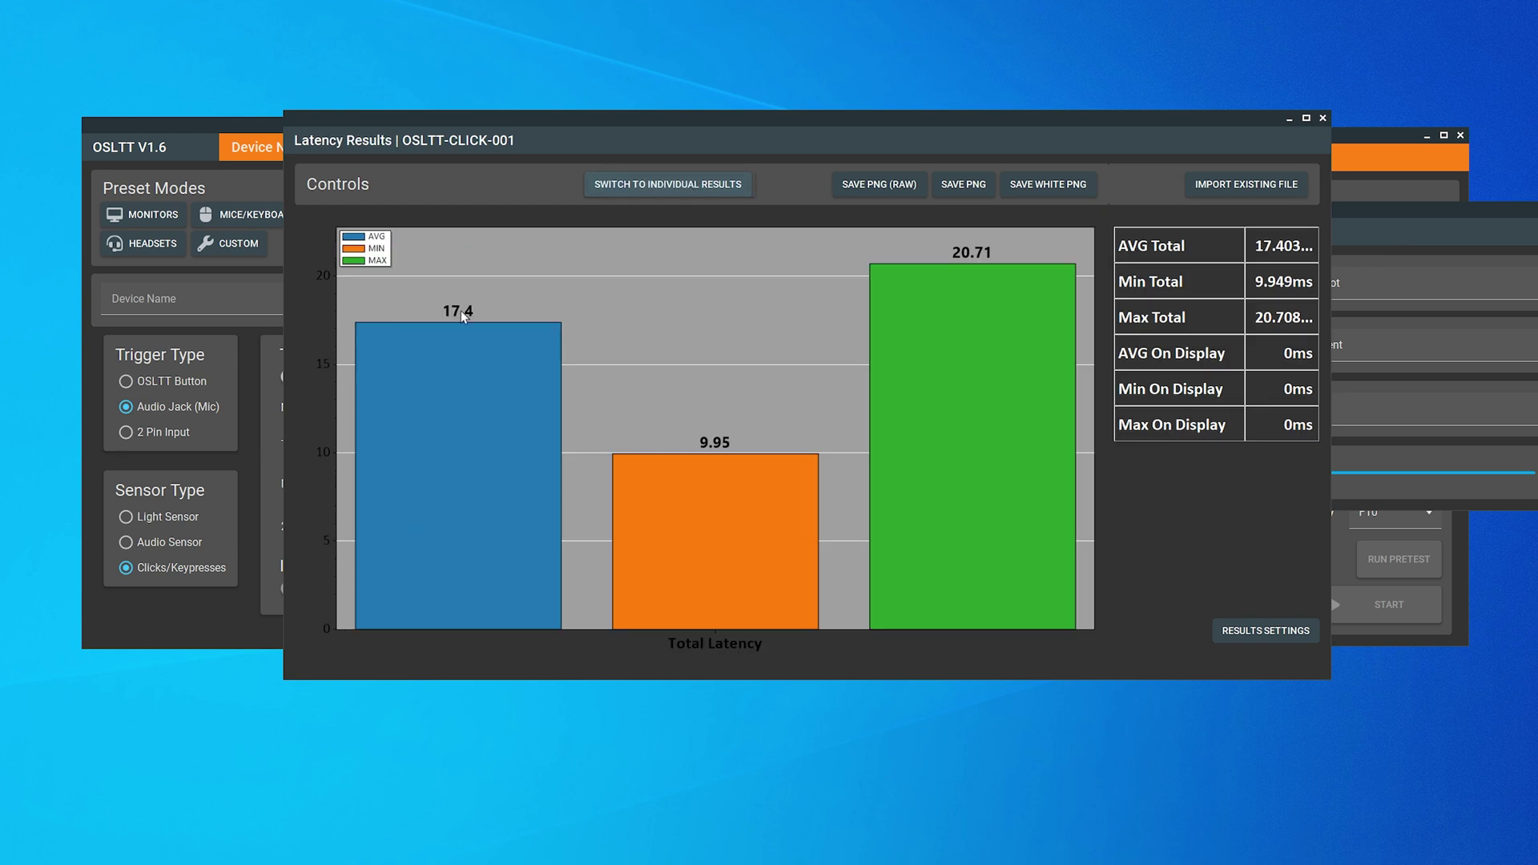